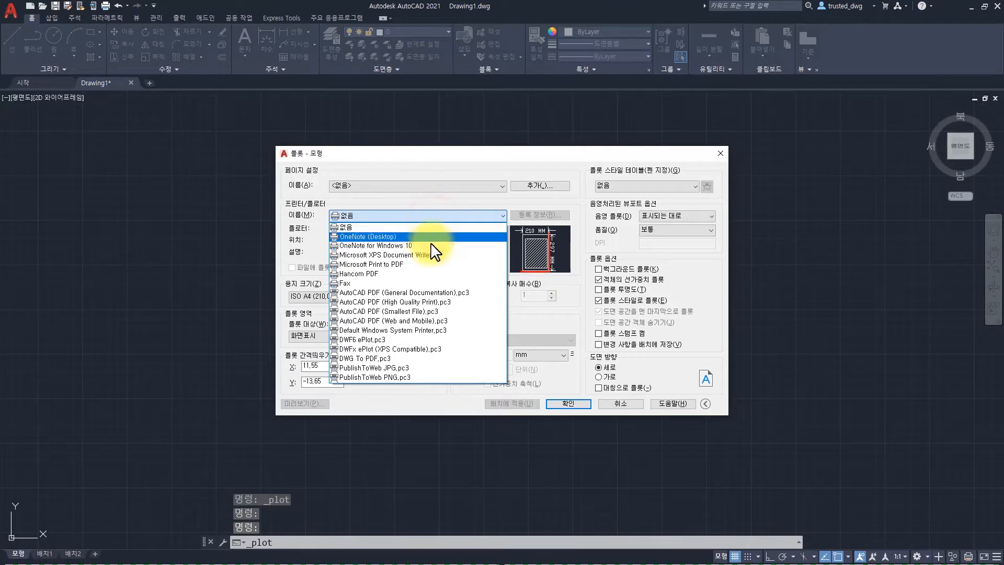
- Try the AutoCAD PDF (General Documentation) and DWG To PDF plotters in the plot settings, leaving without plotting
{"action": "left_click", "coordinate": [415, 292]}
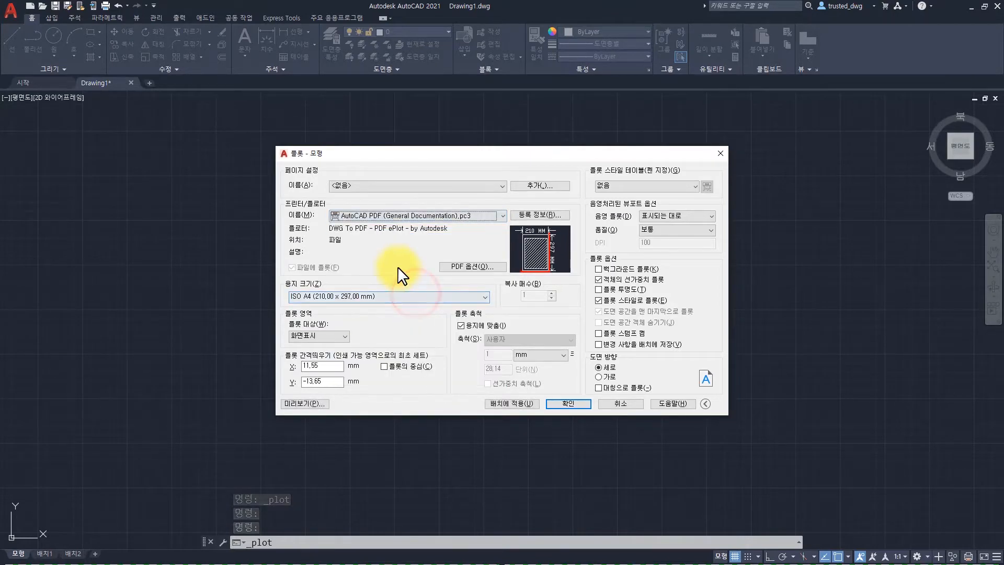
{"action": "left_click", "coordinate": [393, 215]}
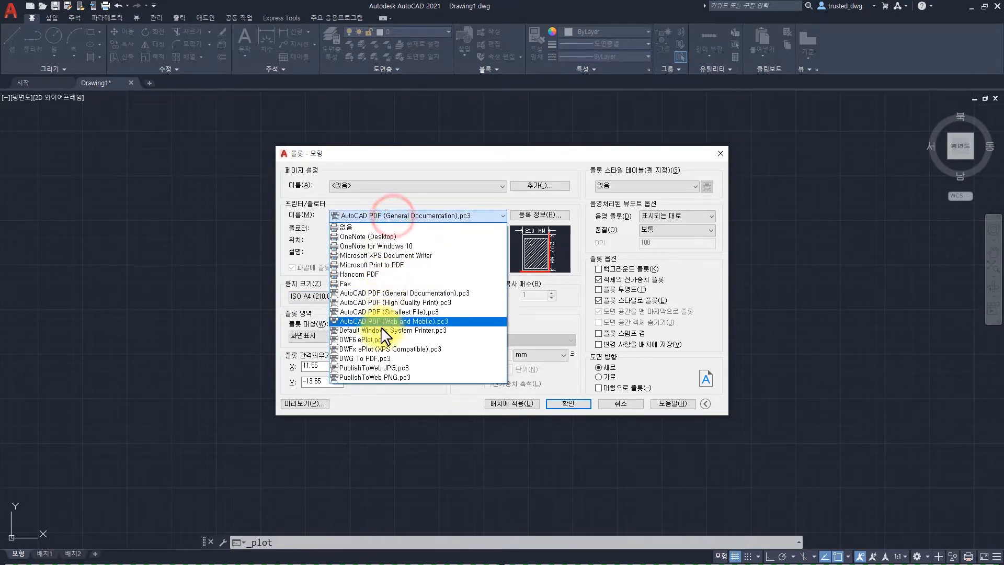
{"action": "left_click", "coordinate": [375, 358]}
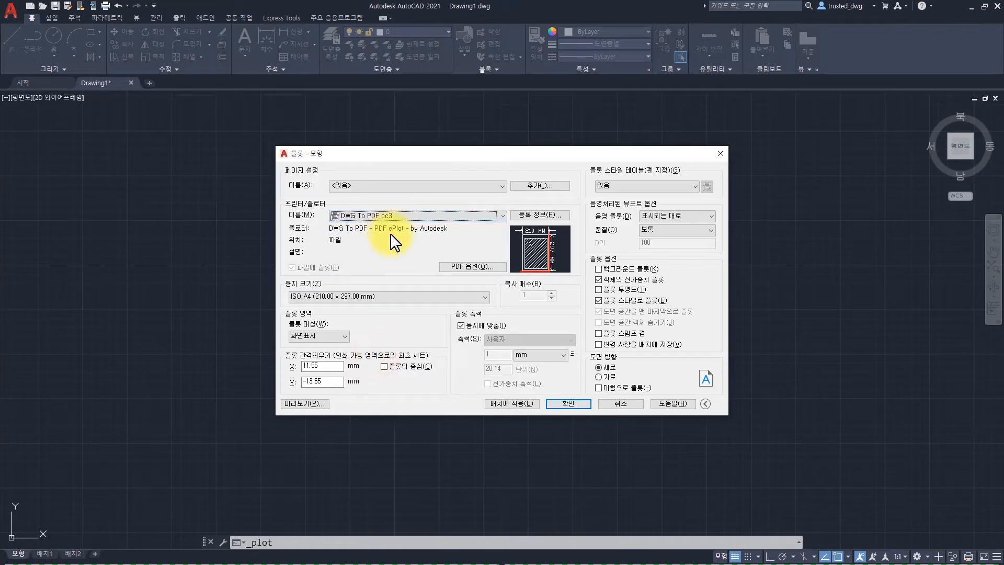
{"action": "key", "text": "Escape"}
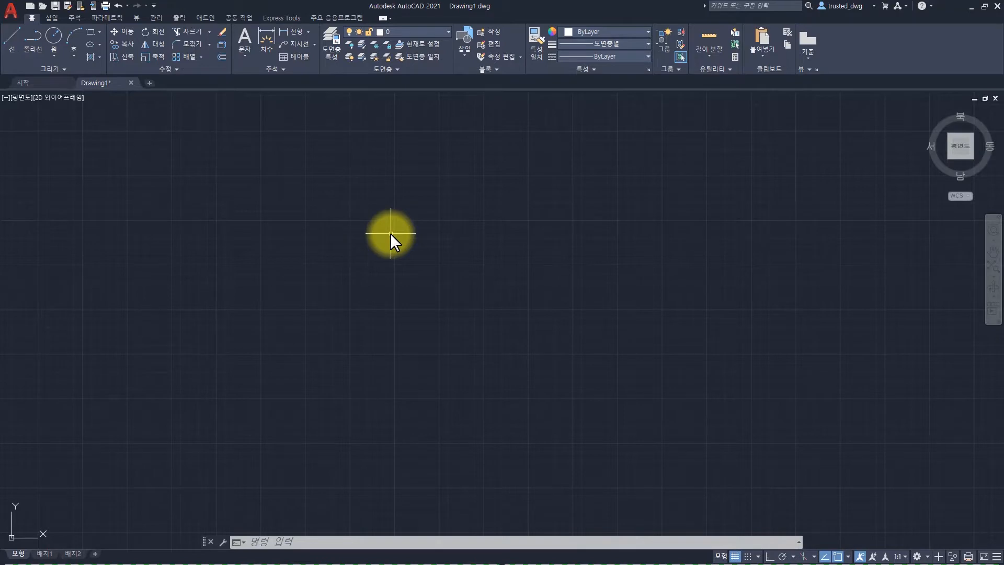
{"action": "key", "text": "Escape"}
{"action": "type", "text": "imp"}
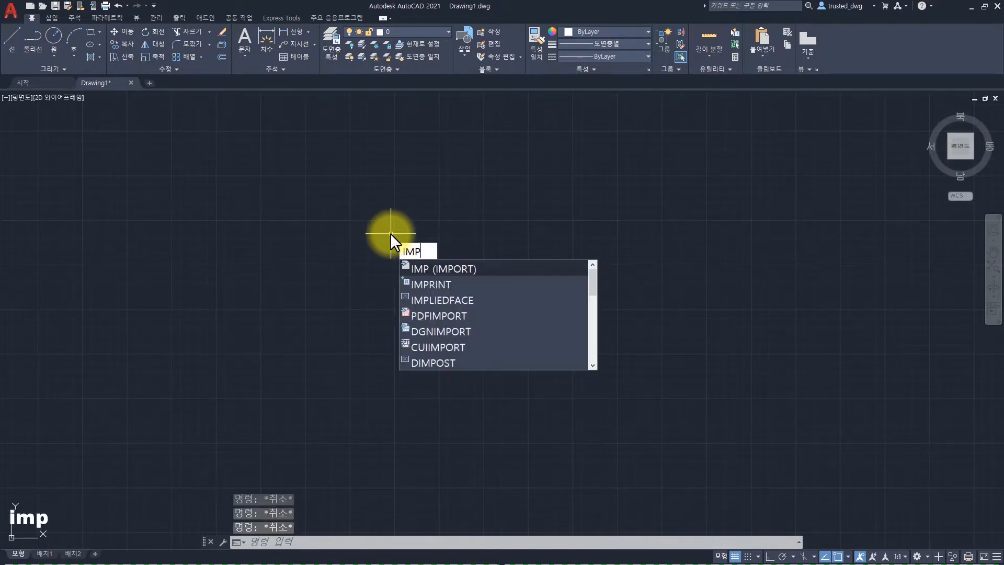
{"action": "type", "text": "ort"}
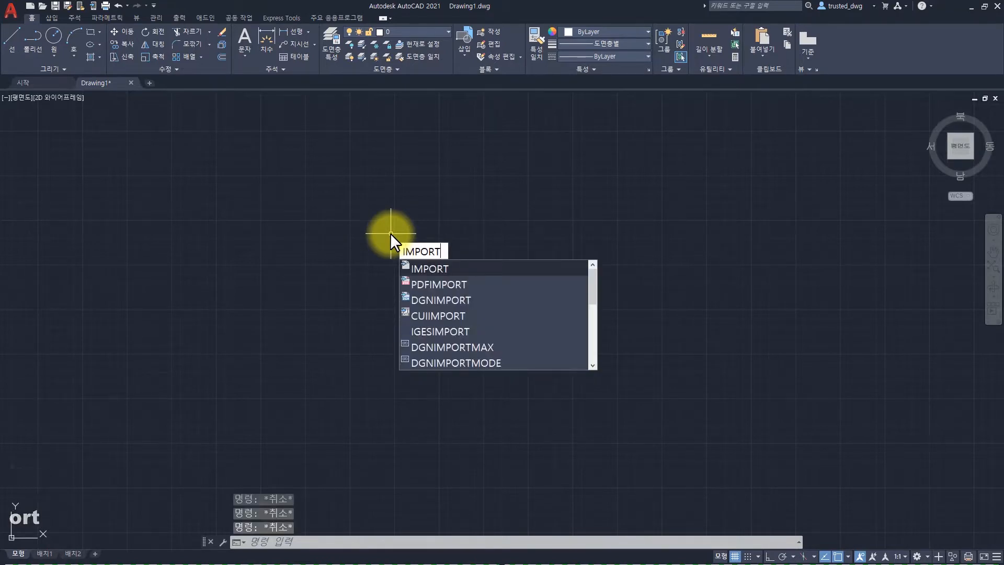
{"action": "key", "text": "Escape"}
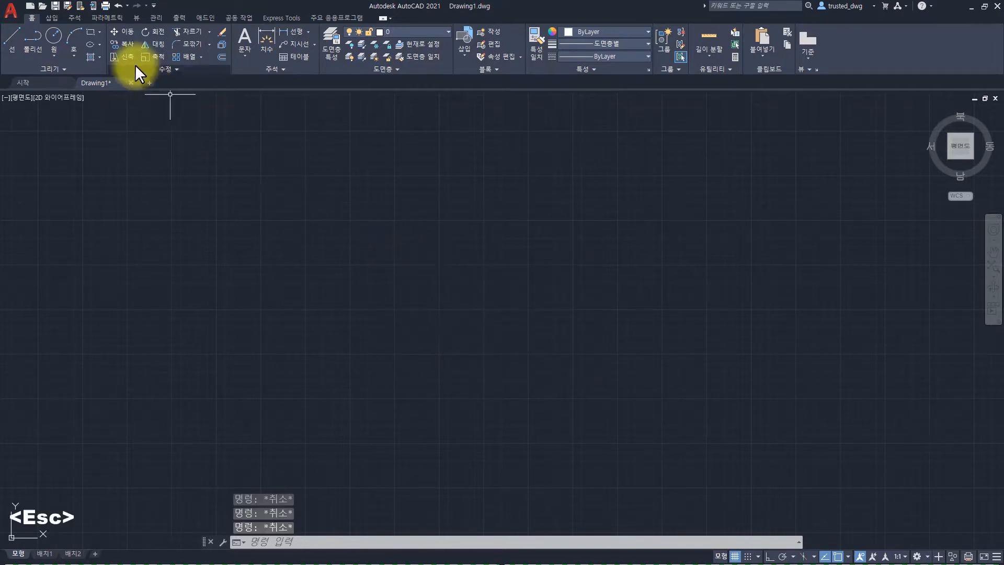
{"action": "left_click", "coordinate": [51, 18]}
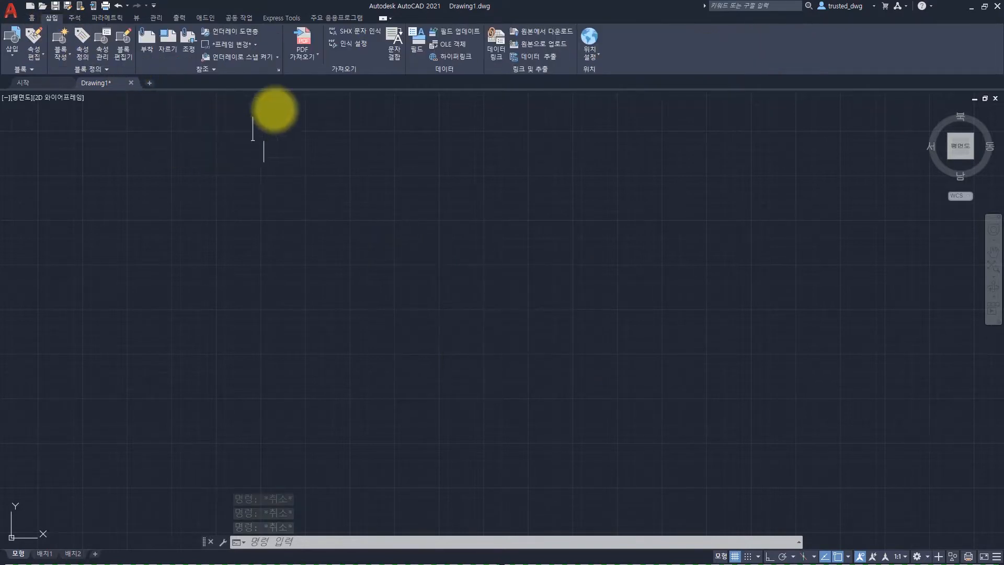
{"action": "left_click", "coordinate": [307, 59]}
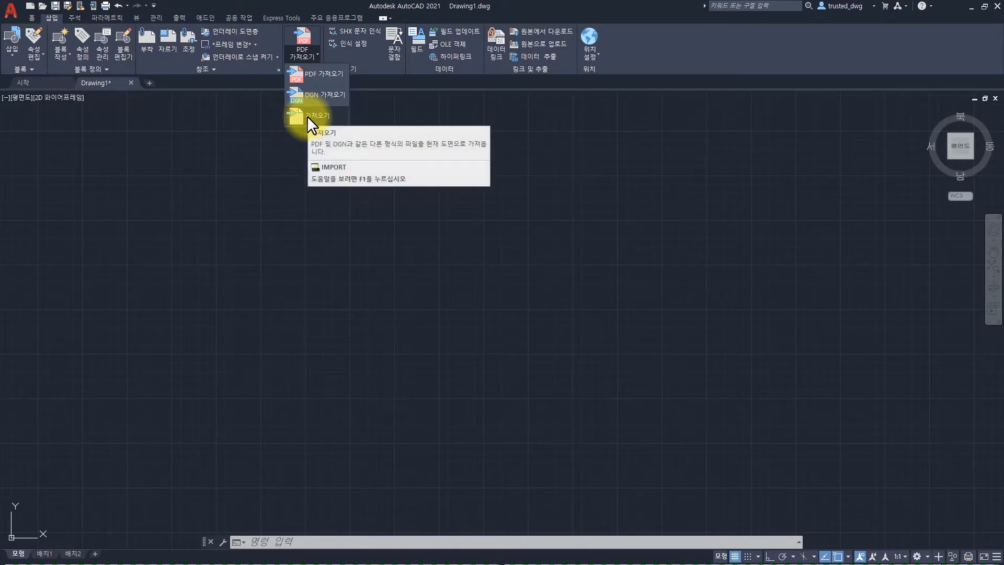
{"action": "key", "text": "Escape"}
- Review the importable file types with the Import command, choose PDF, and leave without importing a file
{"action": "type", "text": "import"}
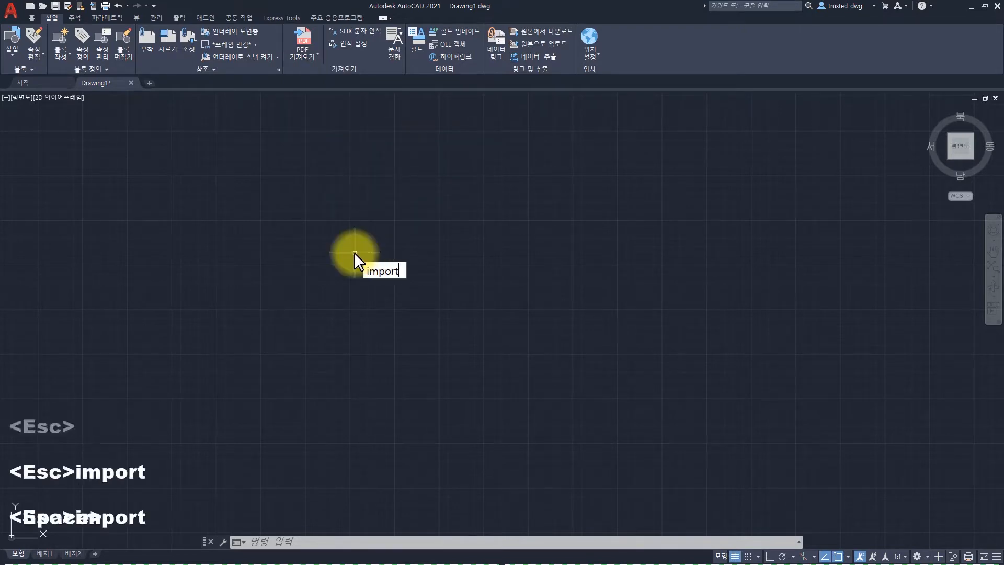
{"action": "key", "text": "space"}
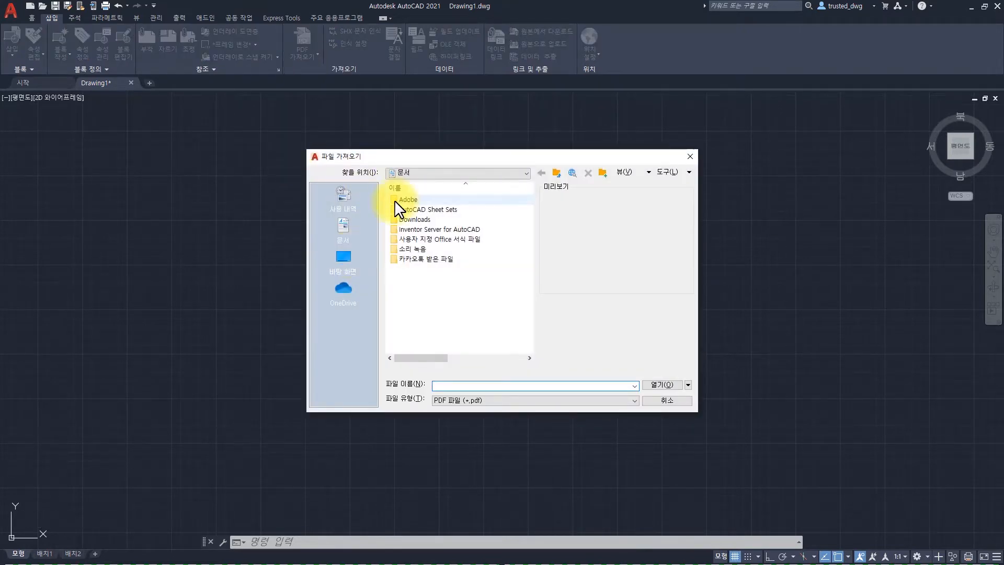
{"action": "left_click", "coordinate": [491, 400]}
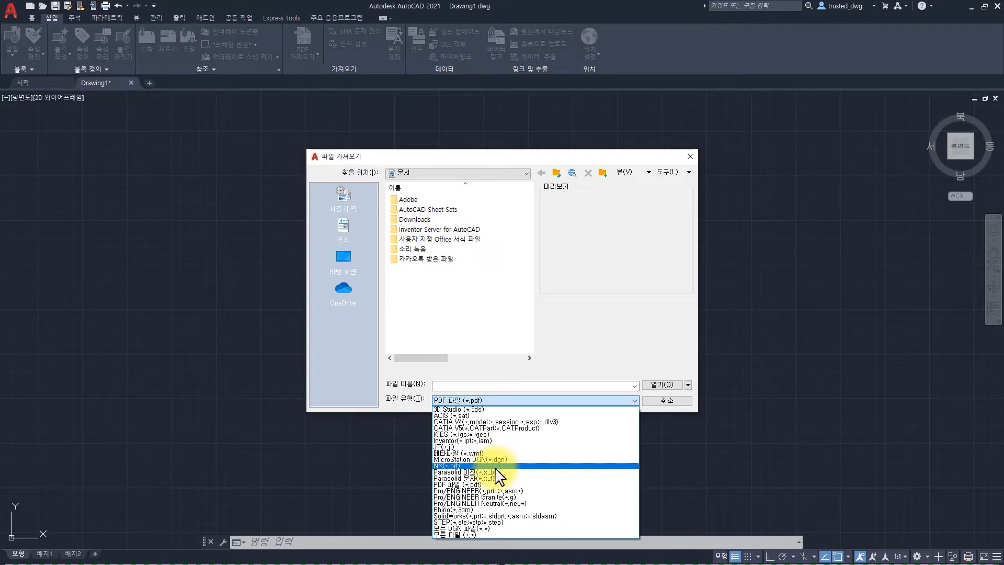
{"action": "left_click", "coordinate": [475, 484]}
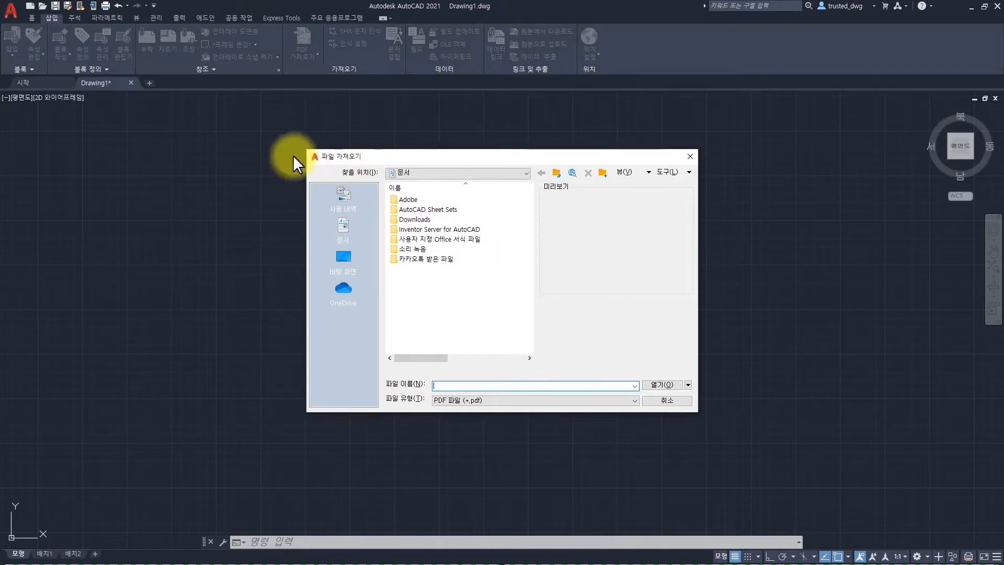
{"action": "key", "text": "Escape"}
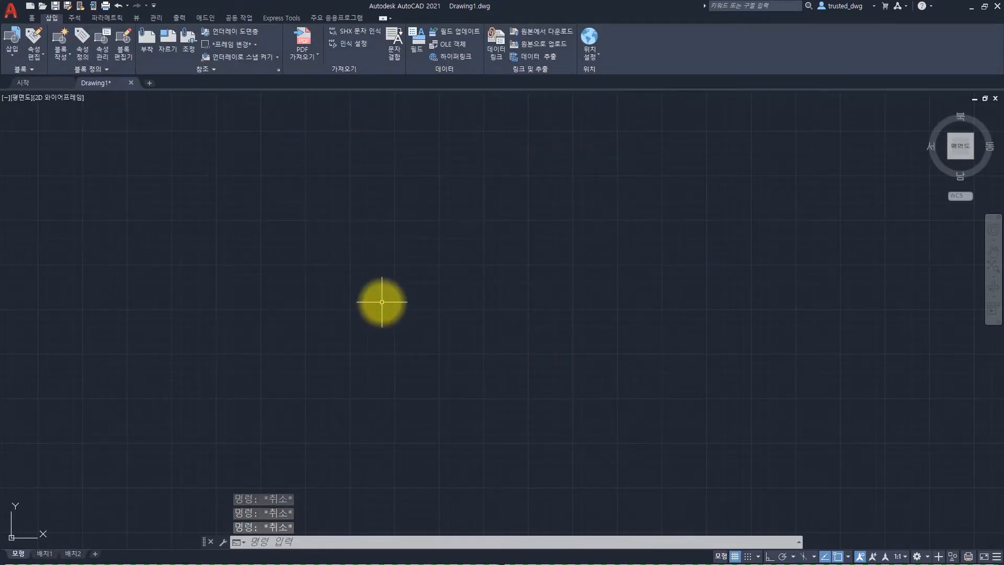
- Open the External References palette and look over the file types that can be attached
{"action": "type", "text": "er"}
{"action": "key", "text": "space"}
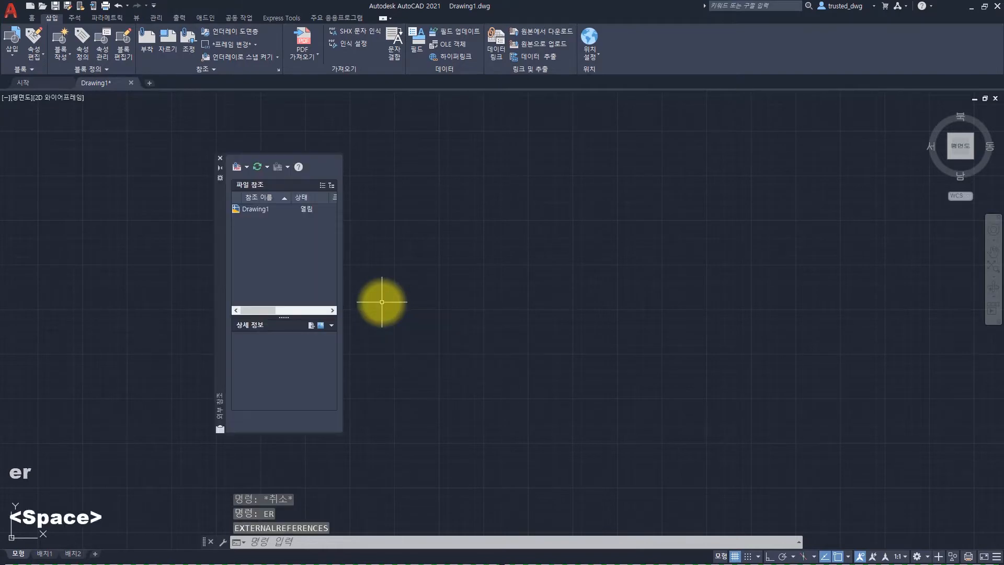
{"action": "left_click", "coordinate": [246, 166]}
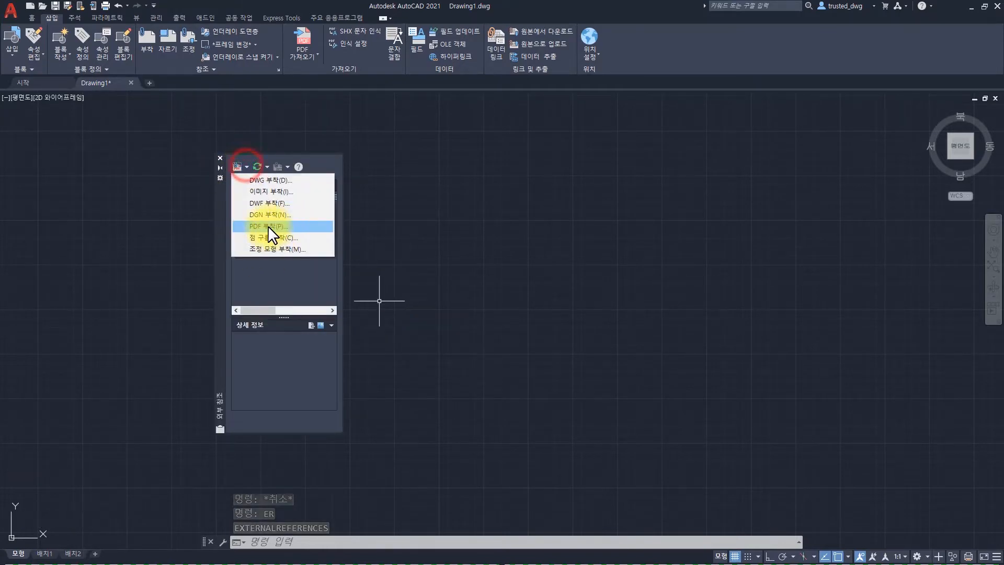
{"action": "key", "text": "Escape"}
{"action": "key", "text": "Escape"}
{"action": "key", "text": "Escape"}
- Start the Attach command, filter the reference files to PDF, and leave without attaching one
{"action": "type", "text": "at"}
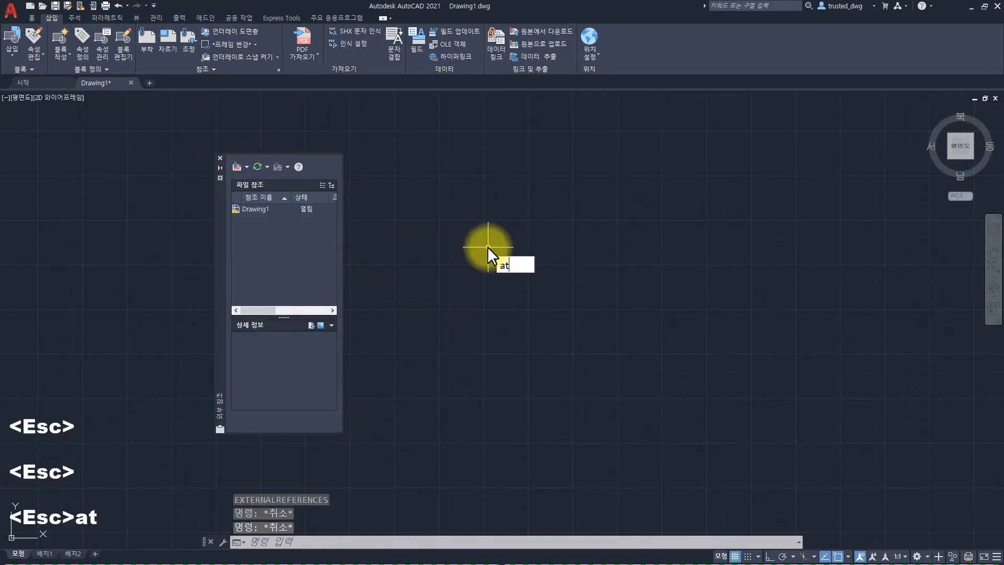
{"action": "type", "text": "tach"}
{"action": "key", "text": "Return"}
{"action": "left_click", "coordinate": [458, 398]}
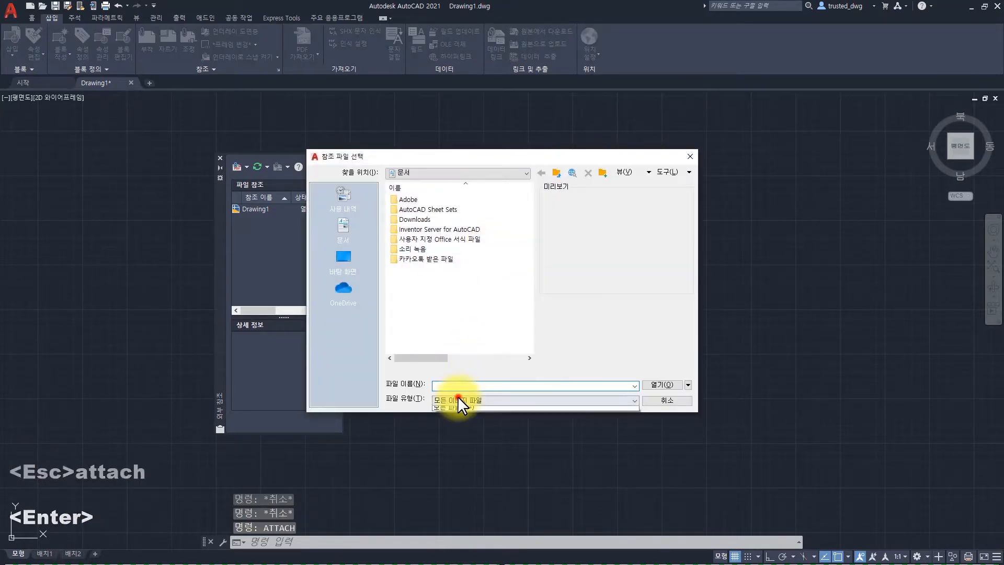
{"action": "left_click", "coordinate": [444, 433]}
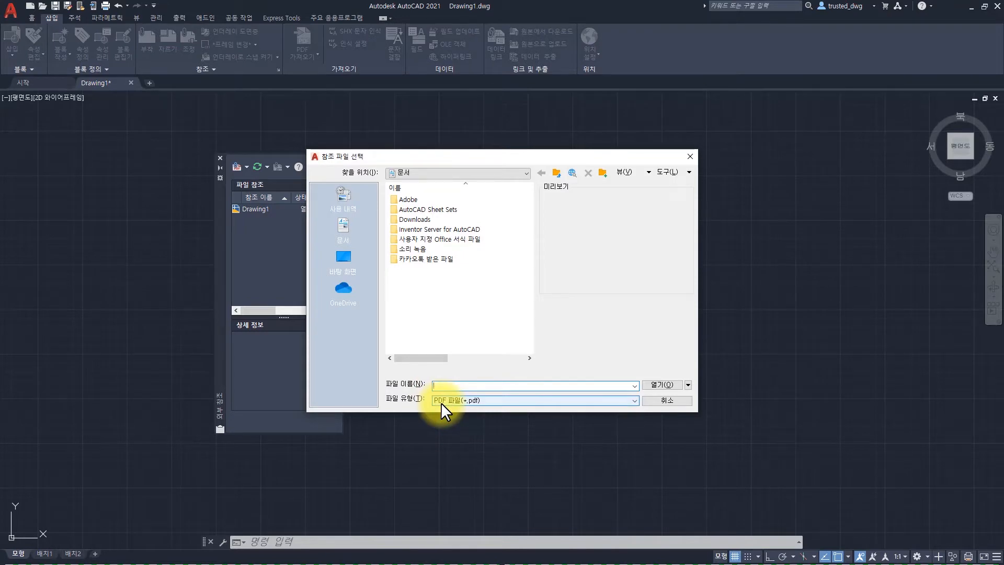
{"action": "key", "text": "Escape"}
{"action": "key", "text": "Escape"}
{"action": "key", "text": "Escape"}
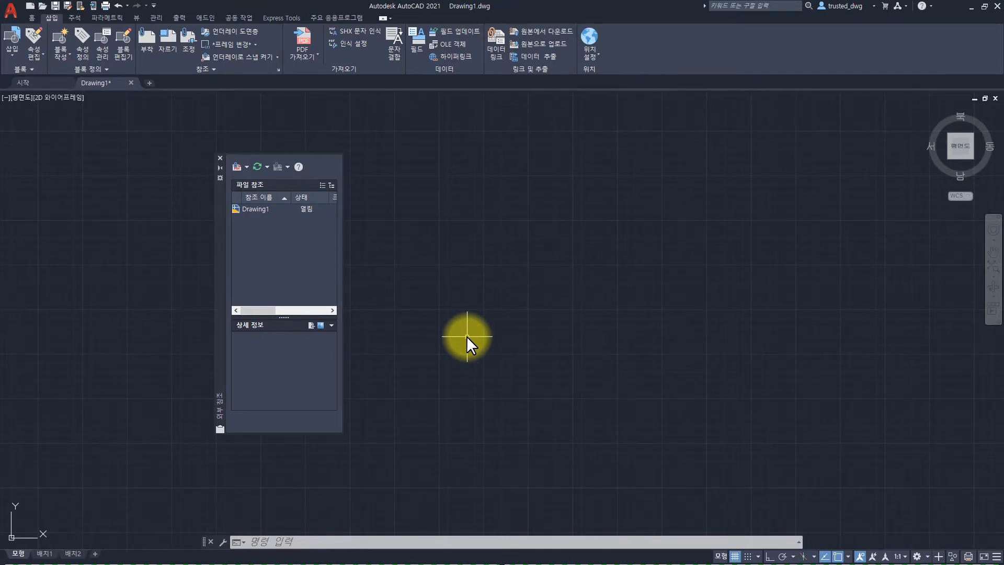
- Start the Import command and open asphalt_detail_fin from the desktop folder 예제 파일, subfolder 캐드 고수의 비밀 07
{"action": "type", "text": "impo"}
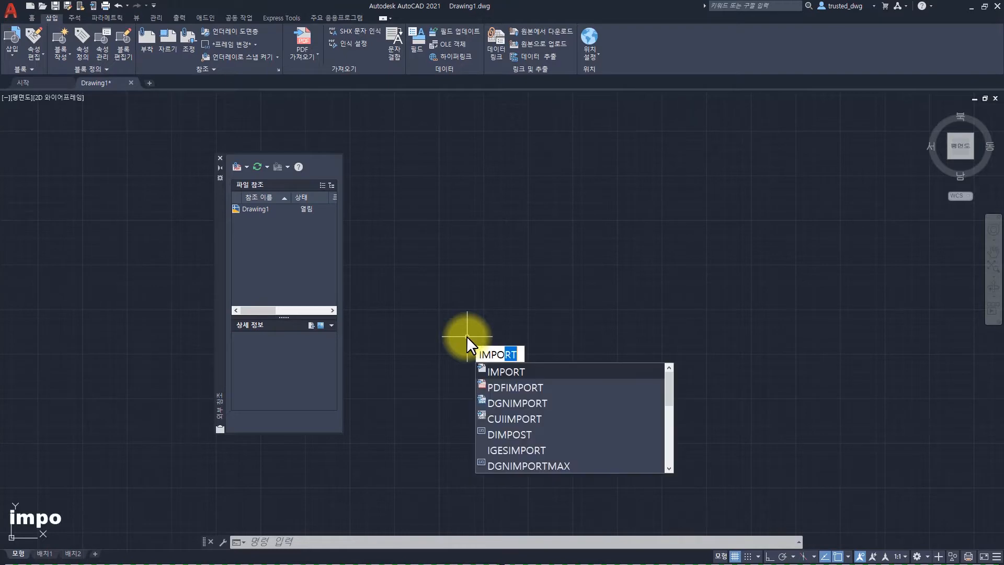
{"action": "key", "text": "space"}
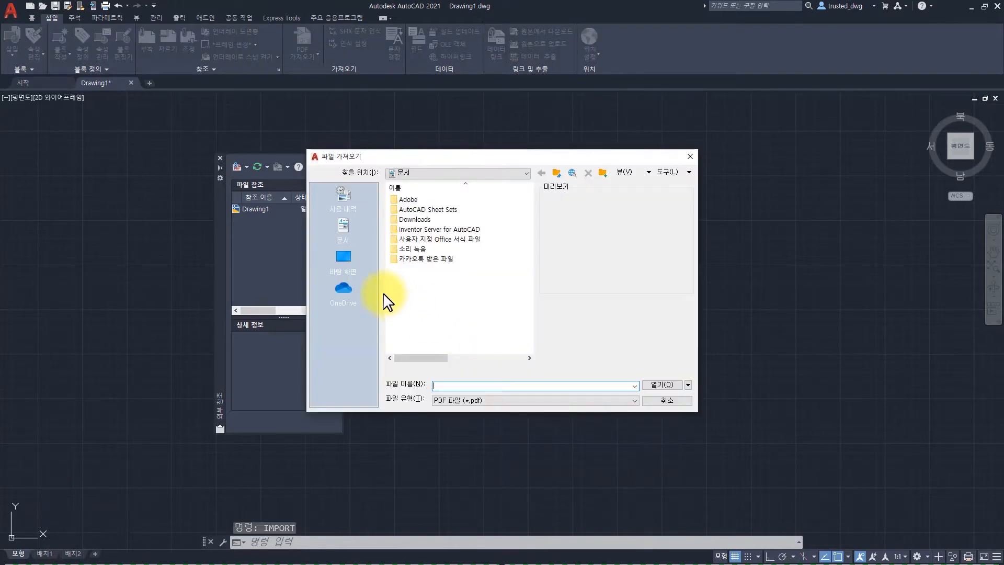
{"action": "left_click", "coordinate": [360, 268]}
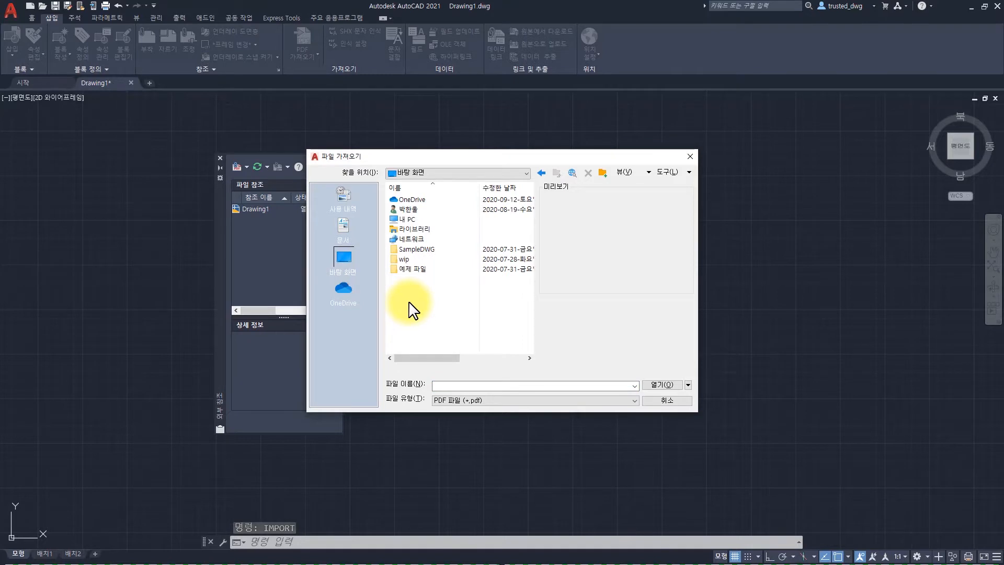
{"action": "double_click", "coordinate": [409, 270]}
{"action": "scroll", "coordinate": [414, 301], "scroll_direction": "down", "scroll_amount": 1}
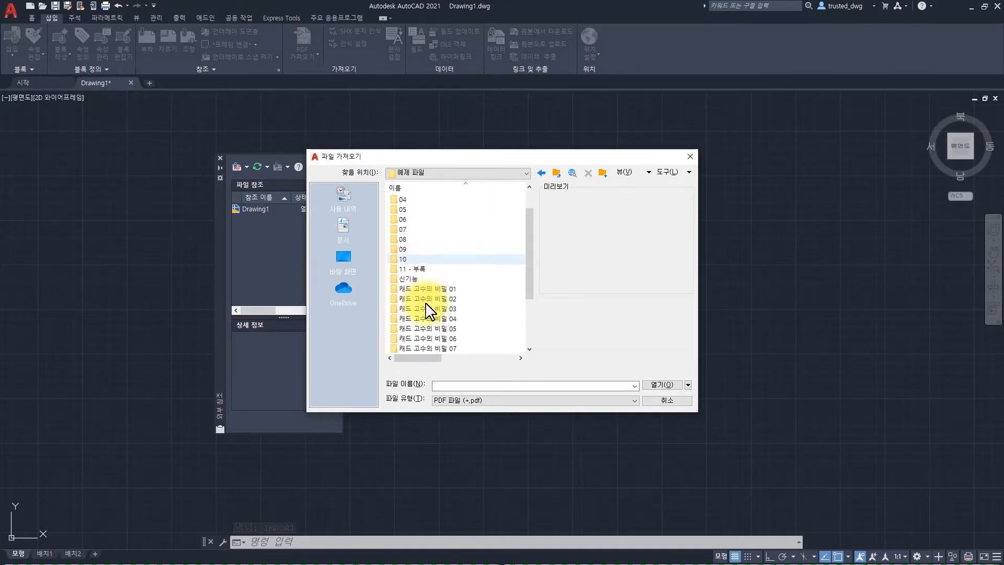
{"action": "left_click", "coordinate": [425, 346]}
{"action": "double_click", "coordinate": [425, 347]}
{"action": "left_click", "coordinate": [416, 199]}
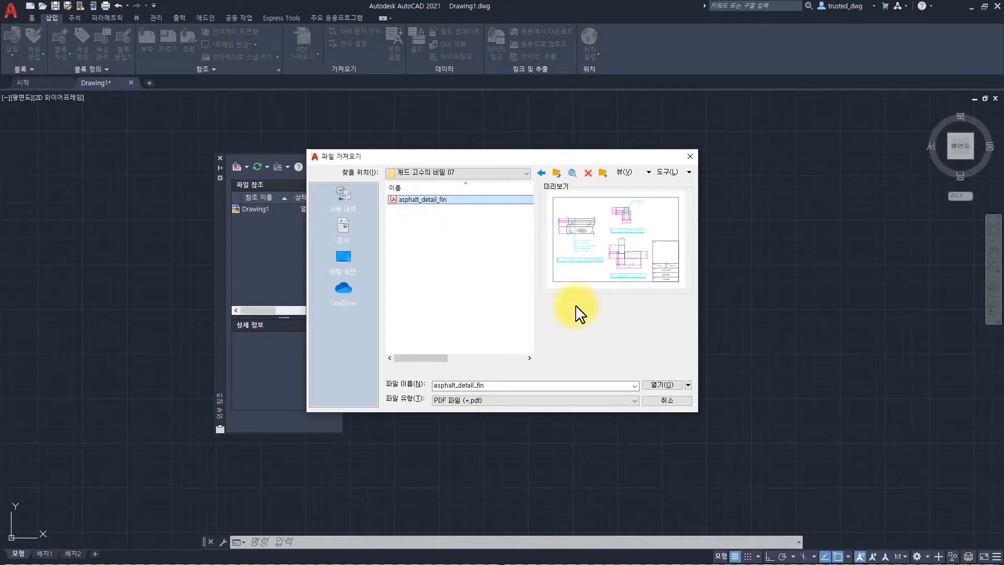
{"action": "left_click", "coordinate": [670, 388]}
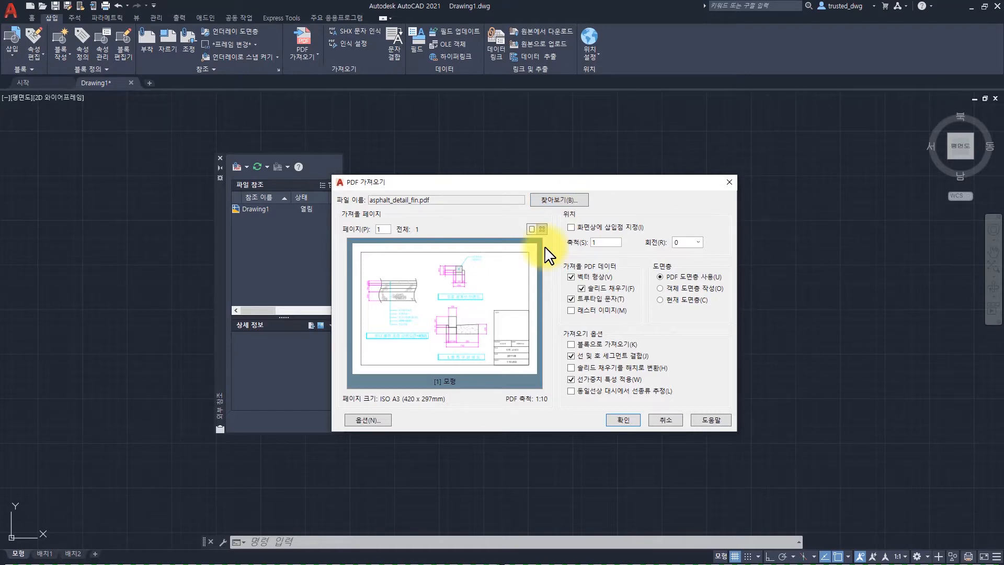
- Import the PDF page with raster images included, solid fills converted to hatches, and linetypes inferred from collinear dashes
{"action": "left_click", "coordinate": [585, 313]}
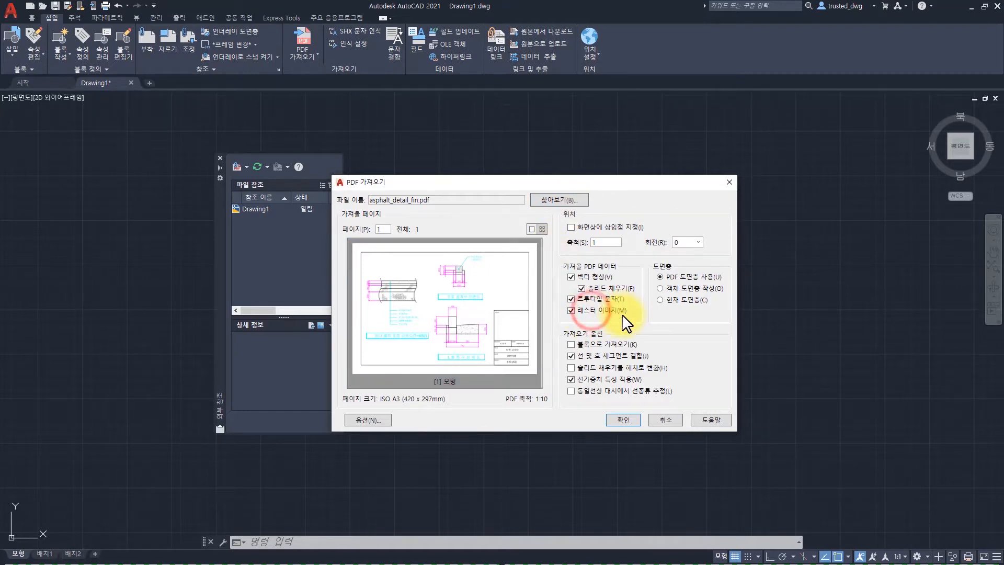
{"action": "left_click", "coordinate": [611, 367]}
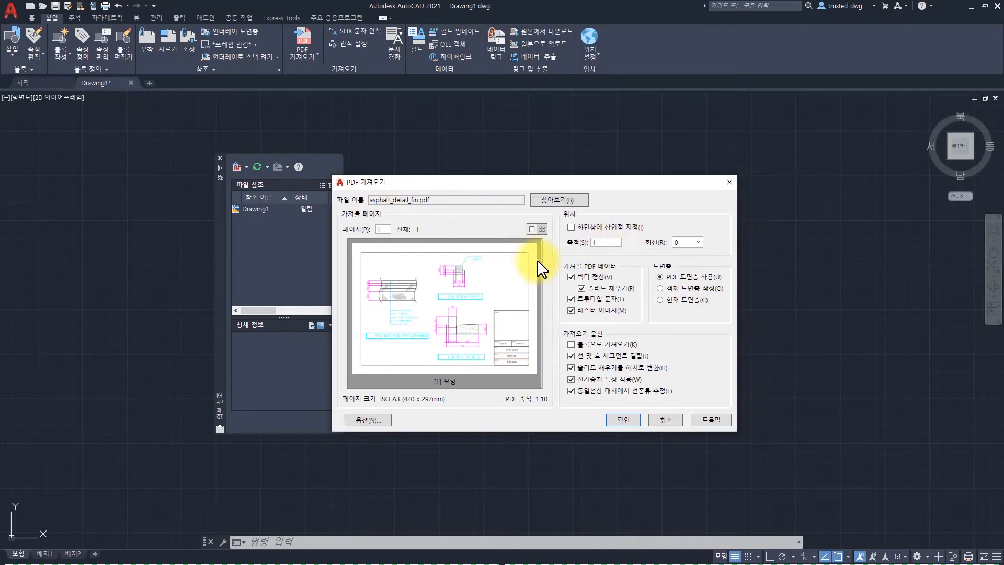
{"action": "left_click", "coordinate": [626, 419]}
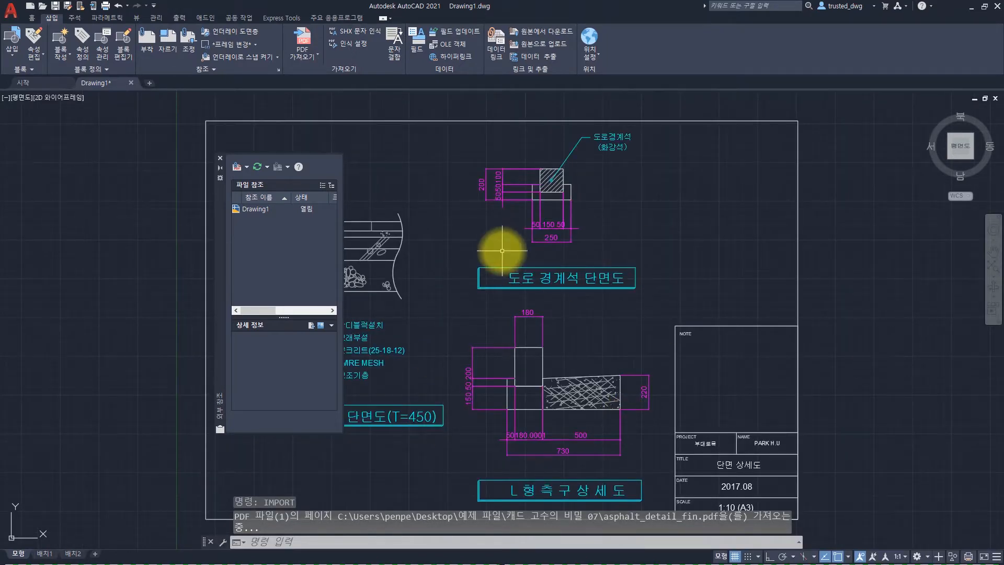
- Select the objects of the 도로 경계석 section to check them, clear the selection and show the Properties palette
{"action": "left_click", "coordinate": [595, 236]}
{"action": "left_click", "coordinate": [534, 175]}
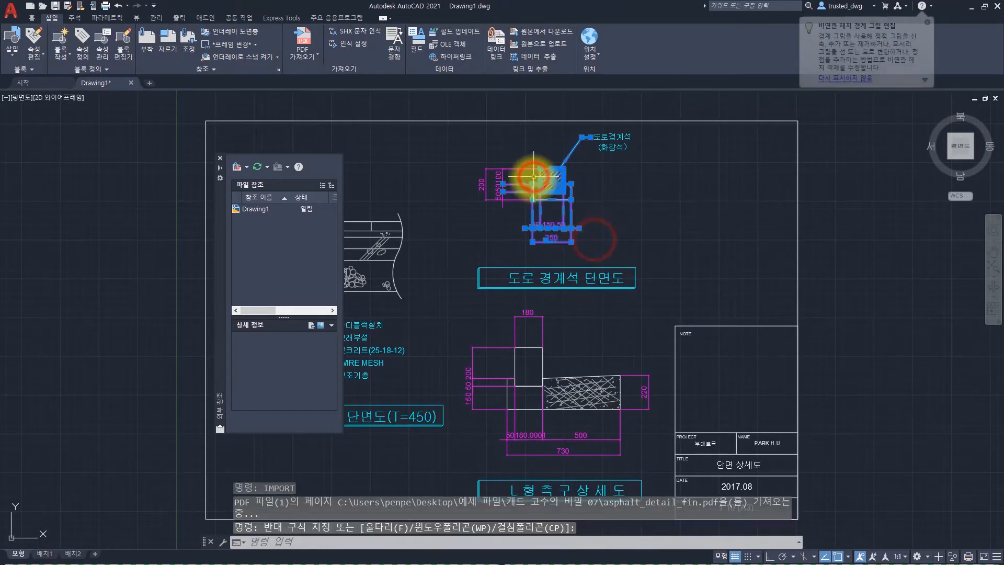
{"action": "key", "text": "ctrl+1"}
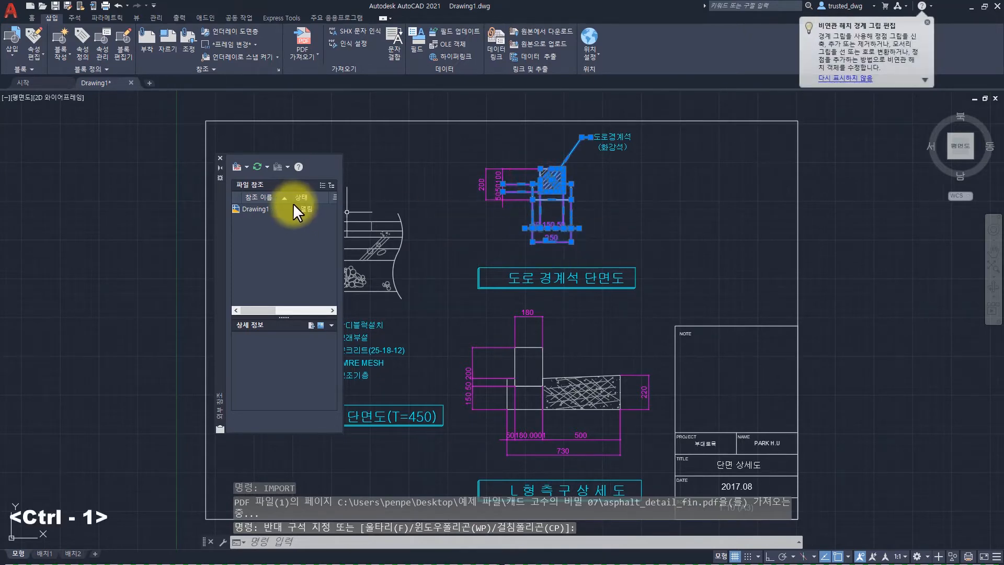
{"action": "key", "text": "Escape"}
{"action": "key", "text": "Escape"}
{"action": "key", "text": "ctrl+1"}
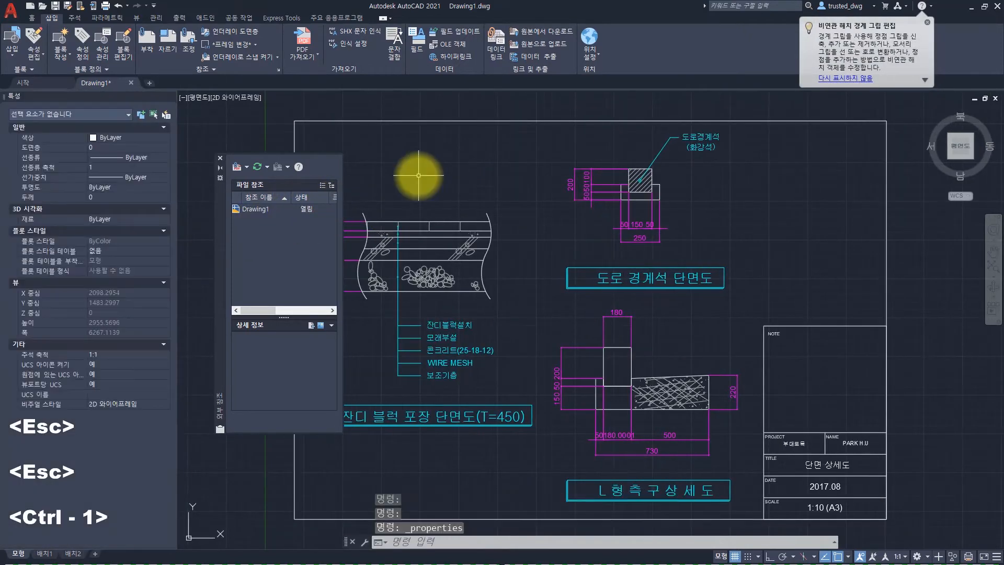
{"action": "key", "text": "Escape"}
- Examine the properties of the (화강석) label and of the horizontal line below the gravel layer
{"action": "left_click", "coordinate": [697, 147]}
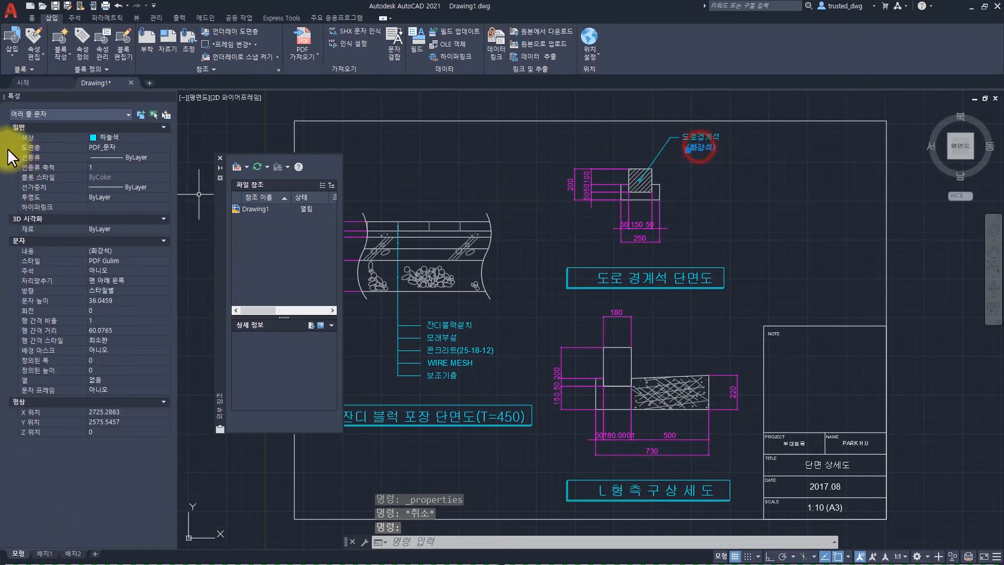
{"action": "key", "text": "Escape"}
{"action": "scroll", "coordinate": [429, 272], "scroll_direction": "up", "scroll_amount": 8}
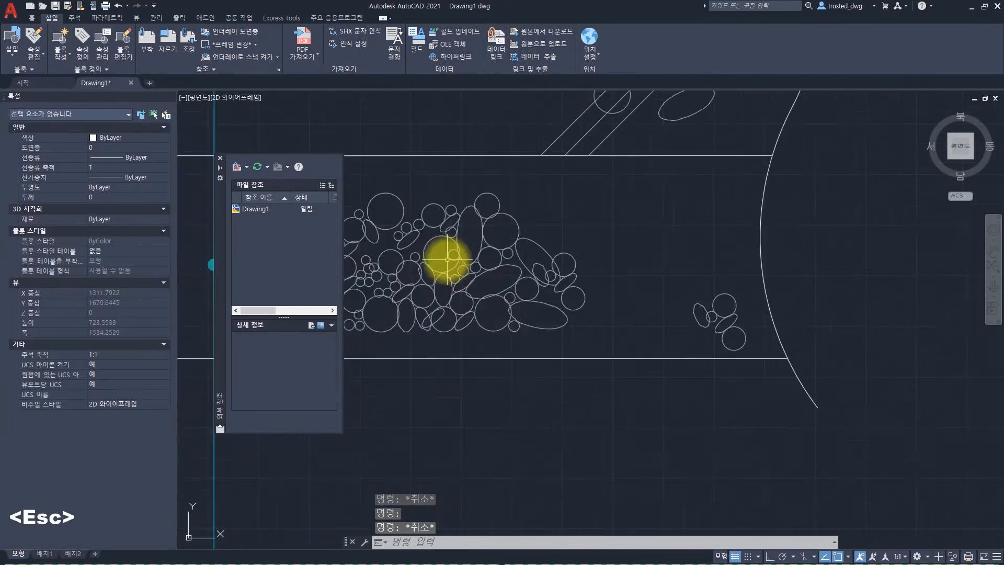
{"action": "left_click", "coordinate": [635, 420]}
{"action": "left_click", "coordinate": [619, 400]}
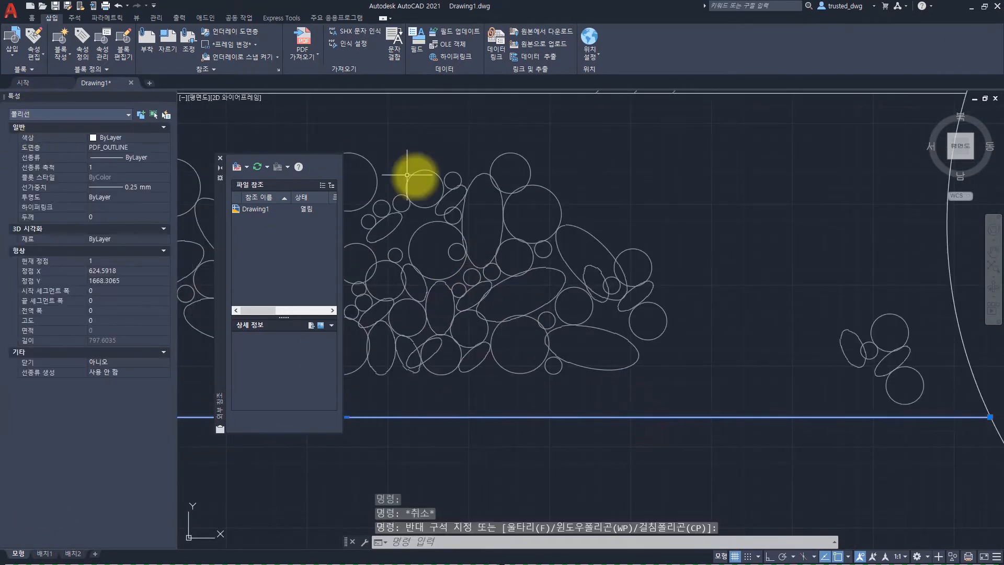
- Examine the properties of the curved break line at the end of the 잔디 블럭 포장 section
{"action": "scroll", "coordinate": [413, 209], "scroll_direction": "down", "scroll_amount": 4}
{"action": "key", "text": "Escape"}
{"action": "left_click", "coordinate": [611, 222]}
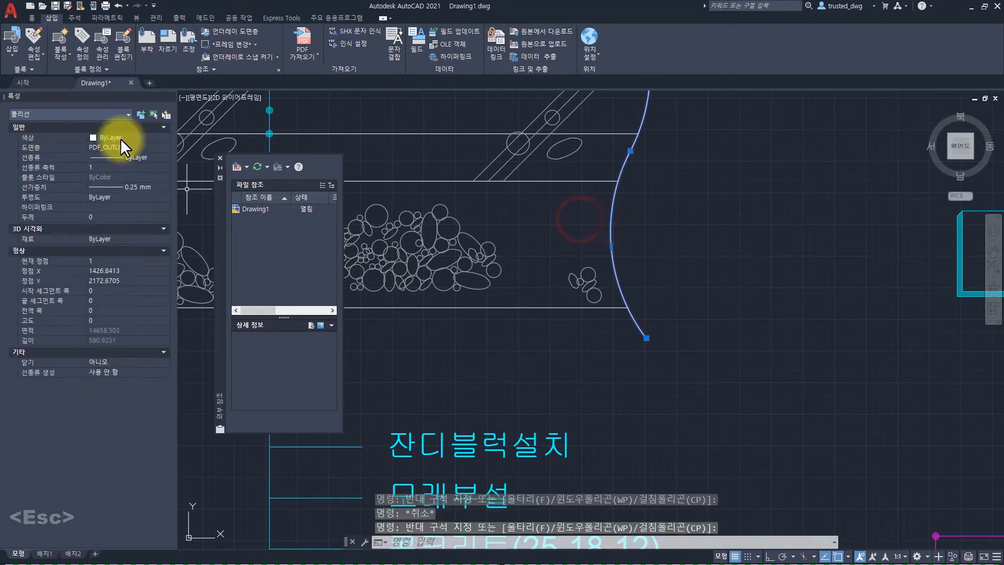
{"action": "scroll", "coordinate": [438, 224], "scroll_direction": "down", "scroll_amount": 3}
{"action": "scroll", "coordinate": [543, 340], "scroll_direction": "down", "scroll_amount": 3}
{"action": "key", "text": "Escape"}
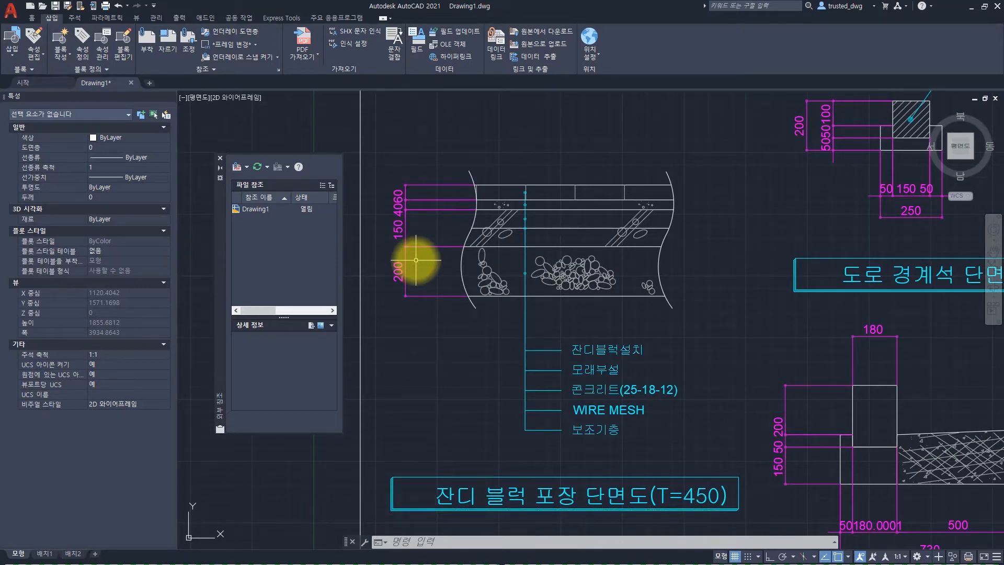
- Examine the properties of the magenta dimension lines beside the gravel layer of the 잔디 블럭 포장 section
{"action": "scroll", "coordinate": [384, 250], "scroll_direction": "up", "scroll_amount": 2}
{"action": "left_click", "coordinate": [445, 269]}
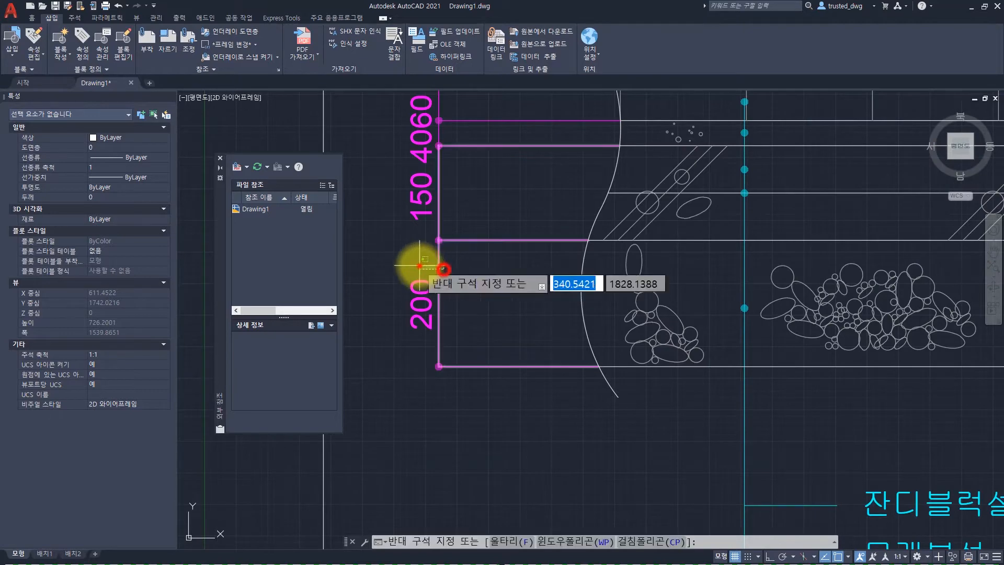
{"action": "left_click", "coordinate": [419, 266]}
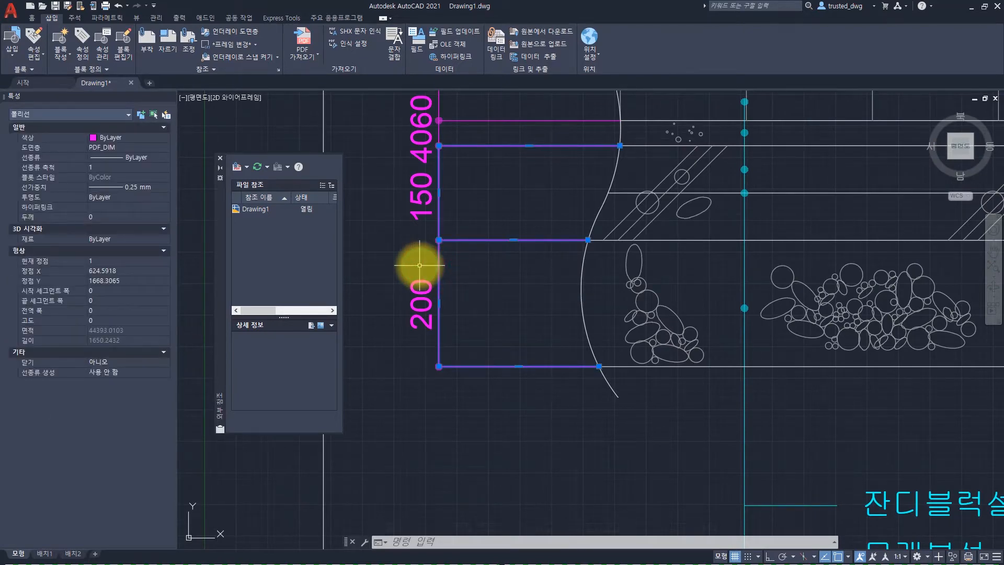
{"action": "key", "text": "Escape"}
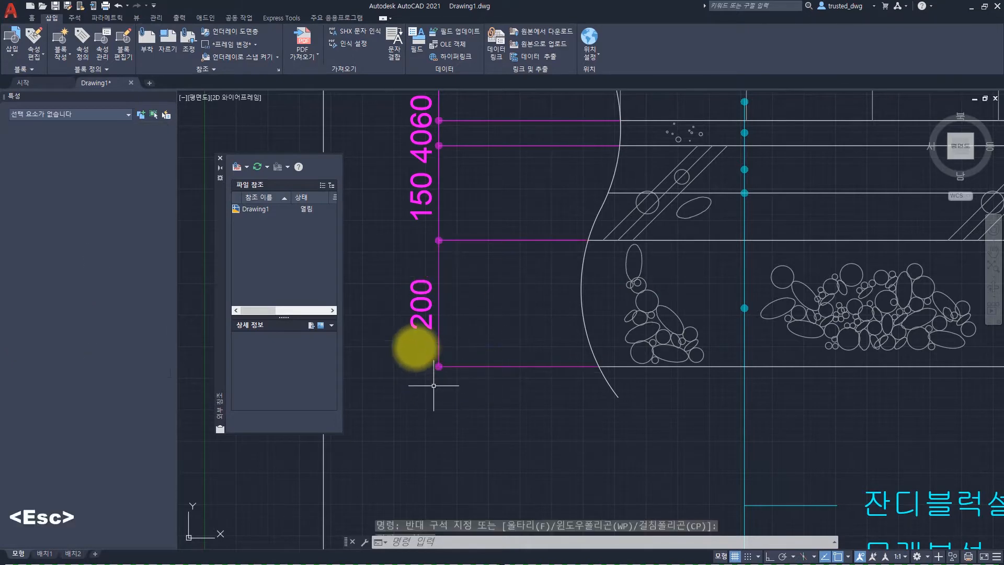
- Examine the properties of the lower dimension end dot and of the 200 dimension text beside the gravel layer
{"action": "left_click", "coordinate": [416, 341]}
{"action": "left_click", "coordinate": [464, 390]}
{"action": "key", "text": "Escape"}
{"action": "left_click", "coordinate": [431, 262]}
{"action": "left_click", "coordinate": [411, 297]}
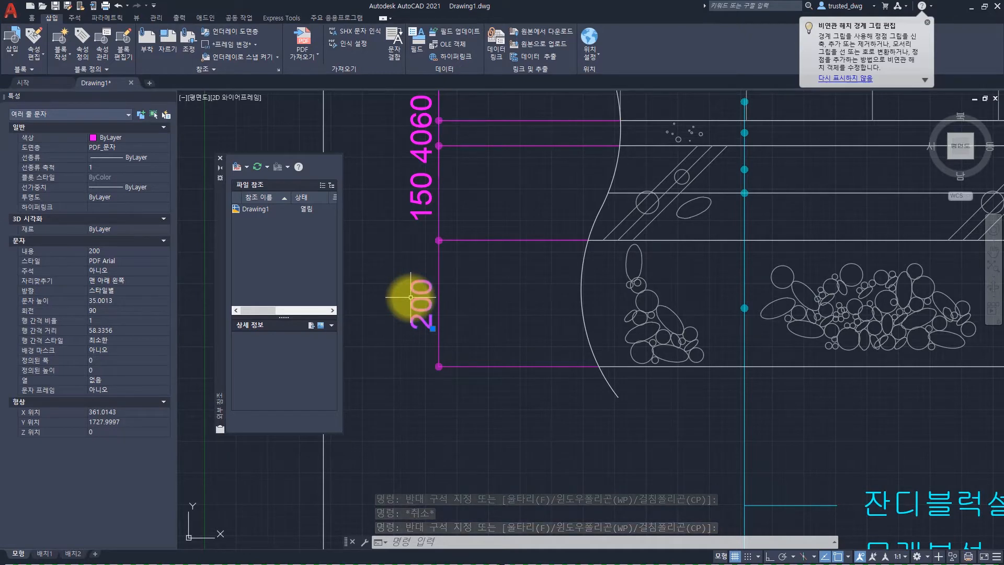
{"action": "key", "text": "Escape"}
- Examine the hatch filling the lower dimension end dot up close and reapply the SOLID pattern to it
{"action": "left_click", "coordinate": [421, 348]}
{"action": "left_click", "coordinate": [462, 398]}
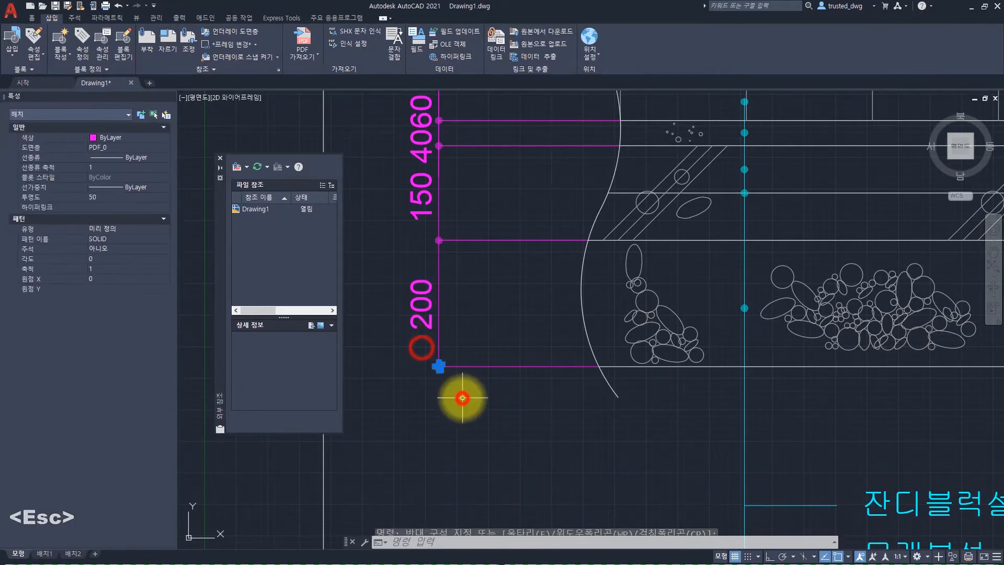
{"action": "scroll", "coordinate": [439, 378], "scroll_direction": "up", "scroll_amount": 10}
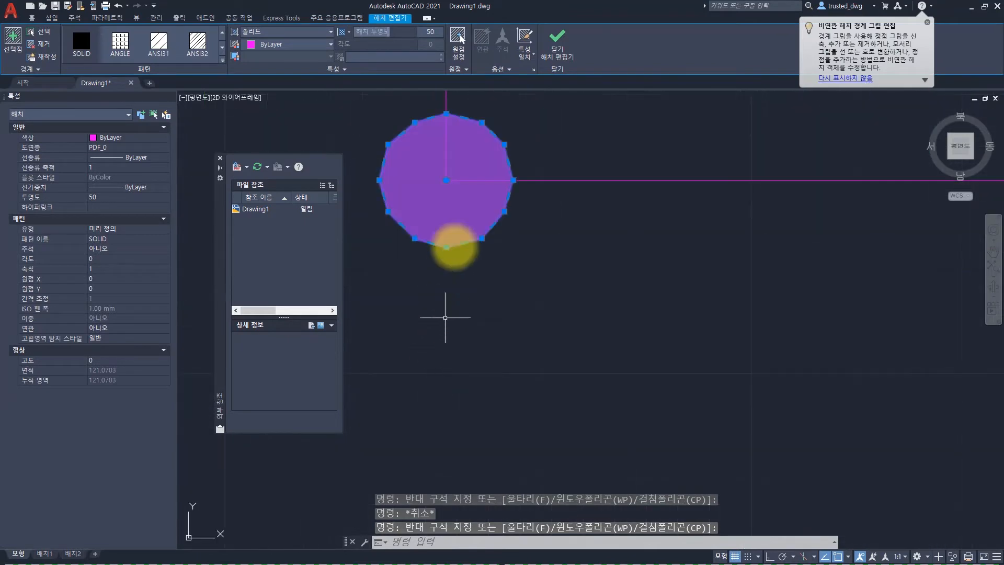
{"action": "middle_click_drag", "start_coordinate": [412, 189], "coordinate": [428, 327]}
{"action": "key", "text": "Escape"}
{"action": "left_click", "coordinate": [434, 333]}
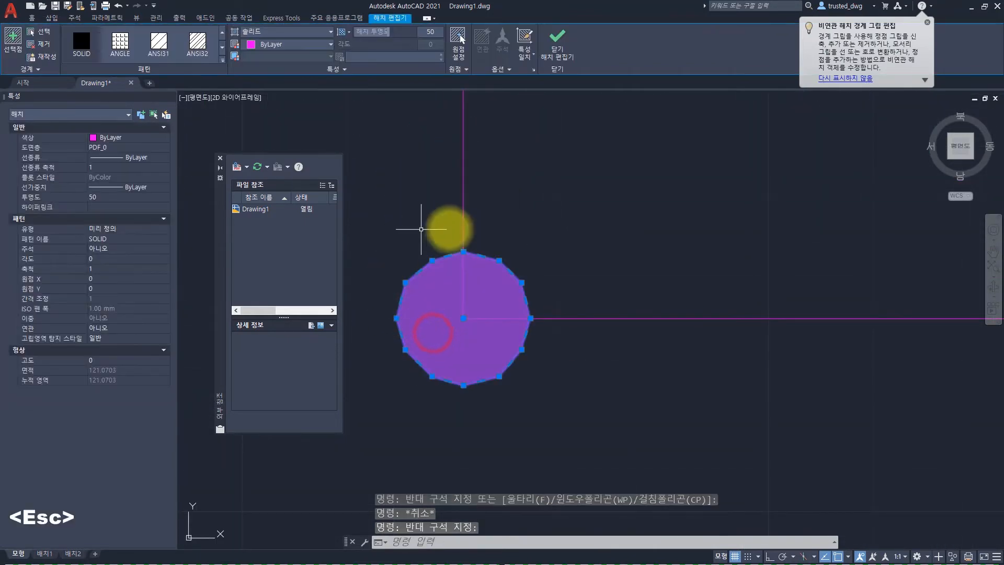
{"action": "left_click", "coordinate": [82, 42]}
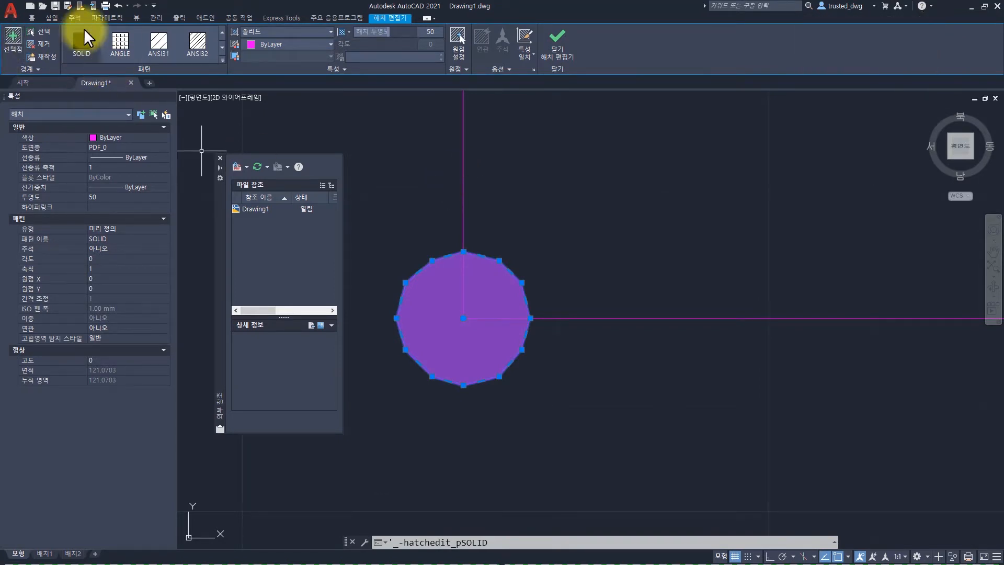
{"action": "key", "text": "Escape"}
{"action": "scroll", "coordinate": [645, 264], "scroll_direction": "down", "scroll_amount": 4}
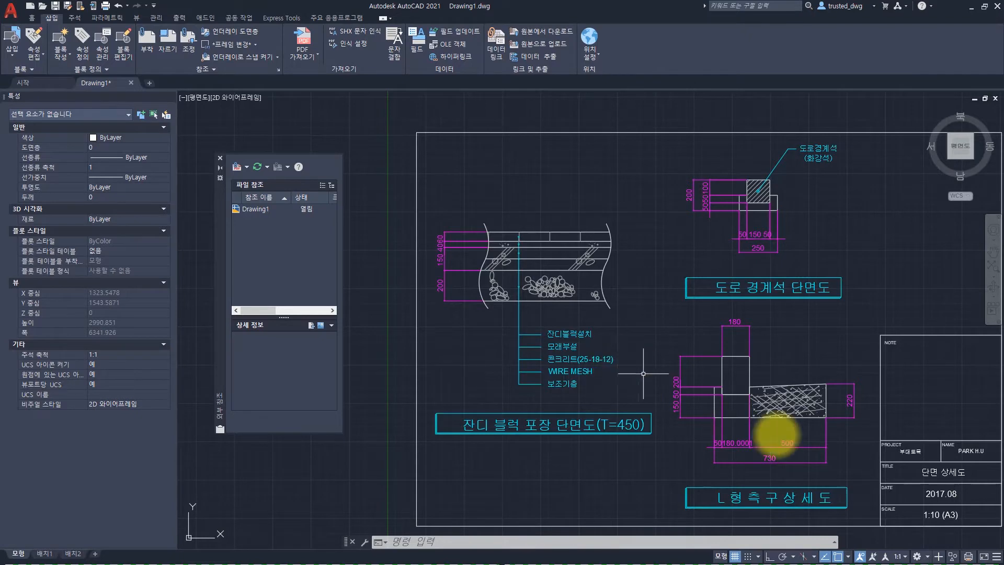
- Examine the properties of a long sloped line and a small triangle in the concrete pattern of the L형측구 detail
{"action": "scroll", "coordinate": [790, 408], "scroll_direction": "up", "scroll_amount": 10}
{"action": "left_click", "coordinate": [663, 344]}
{"action": "left_click", "coordinate": [660, 332]}
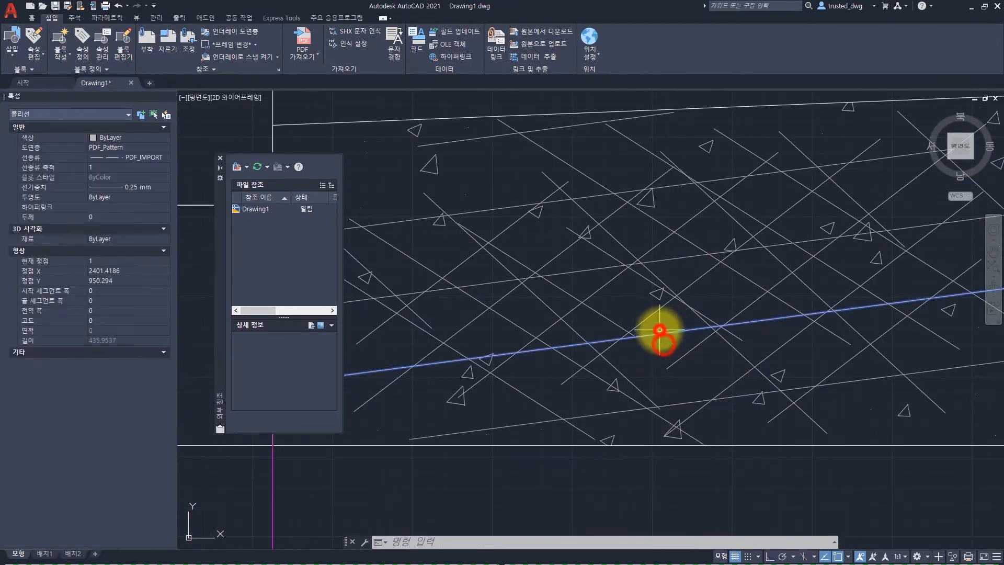
{"action": "middle_click_drag", "start_coordinate": [474, 259], "coordinate": [517, 315]}
{"action": "key", "text": "Escape"}
{"action": "left_click", "coordinate": [516, 223]}
{"action": "left_click", "coordinate": [454, 225]}
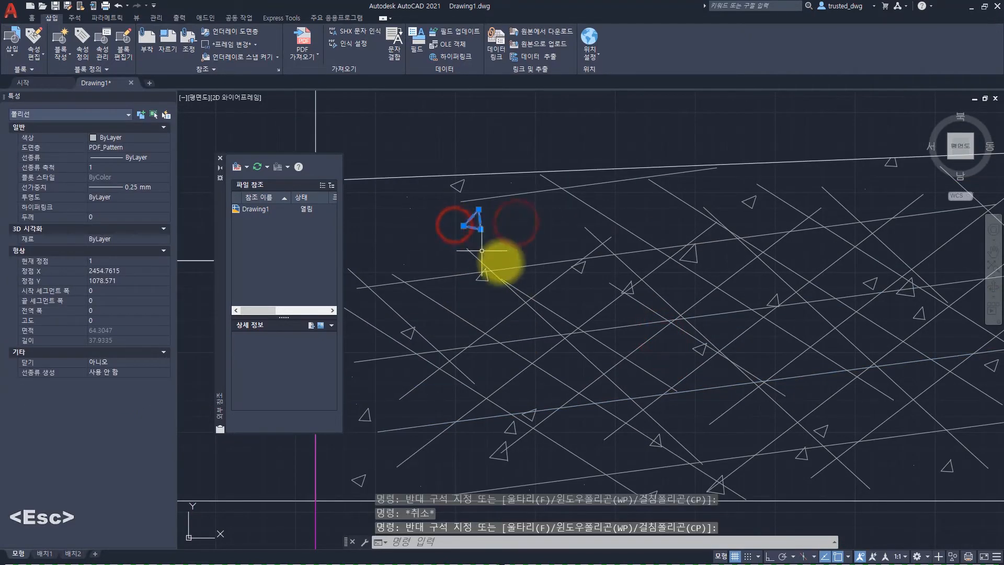
- Examine the properties of the sloped line near the upper edge of the concrete pattern and clear the selection
{"action": "key", "text": "Escape"}
{"action": "left_click", "coordinate": [535, 270]}
{"action": "left_click", "coordinate": [528, 257]}
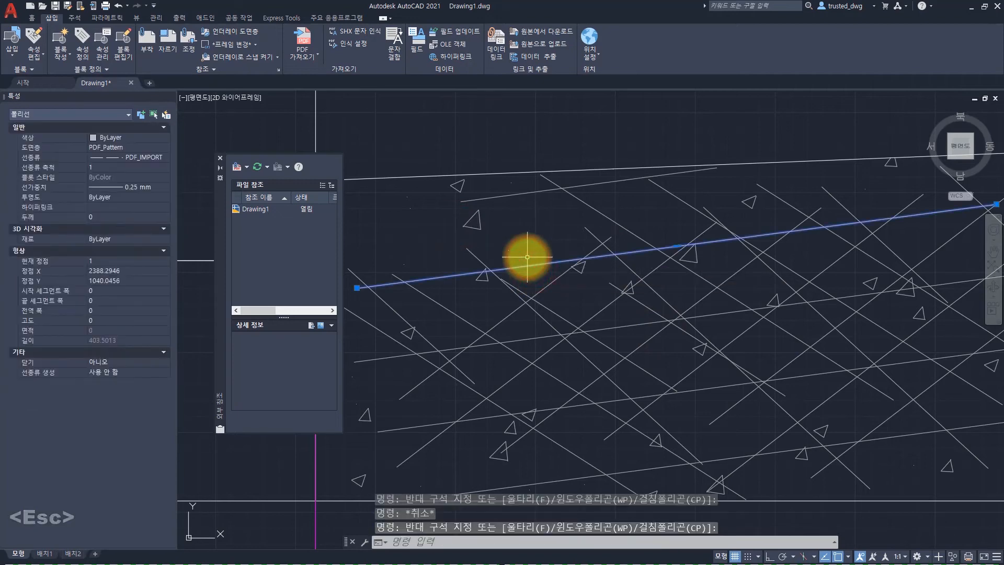
{"action": "scroll", "coordinate": [528, 257], "scroll_direction": "down", "scroll_amount": 4}
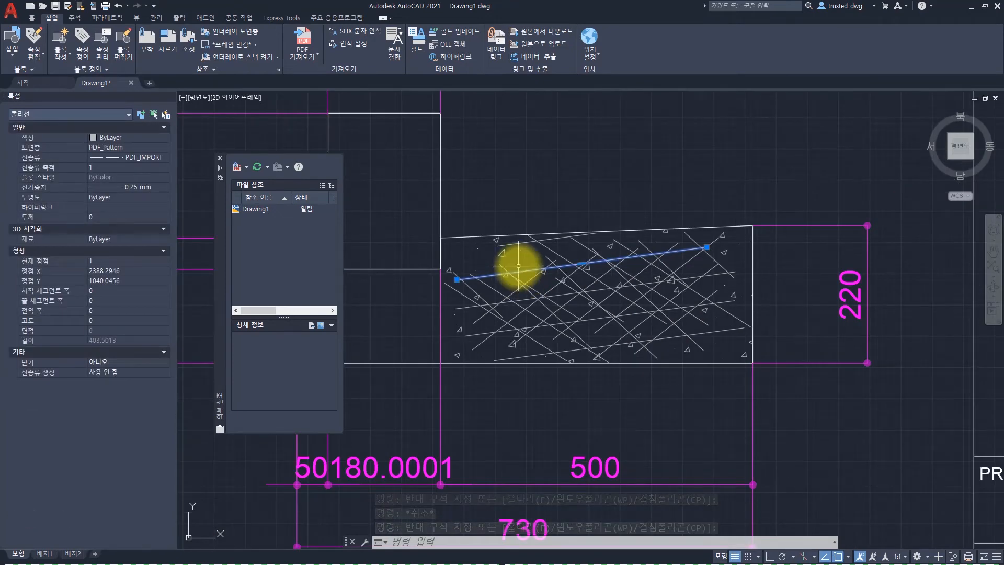
{"action": "middle_click_drag", "start_coordinate": [464, 309], "coordinate": [560, 325]}
{"action": "key", "text": "Escape"}
{"action": "mouse_move", "coordinate": [473, 292]}
{"action": "middle_mouse_down"}
{"action": "mouse_move", "coordinate": [605, 321]}
{"action": "mouse_move", "coordinate": [549, 260]}
{"action": "middle_mouse_up"}
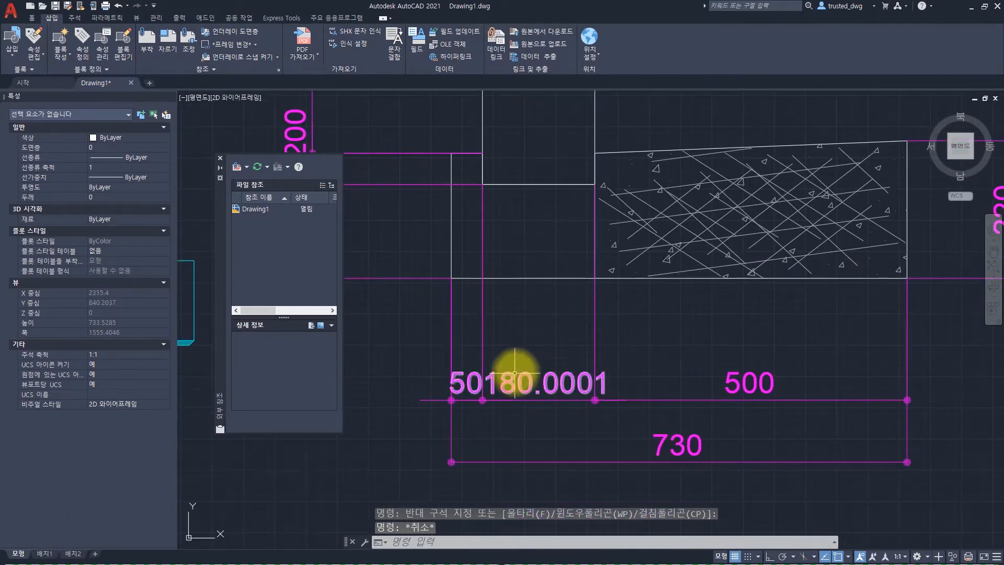
{"action": "left_click", "coordinate": [556, 351]}
{"action": "middle_click_drag", "start_coordinate": [485, 307], "coordinate": [531, 341]}
{"action": "key", "text": "Escape"}
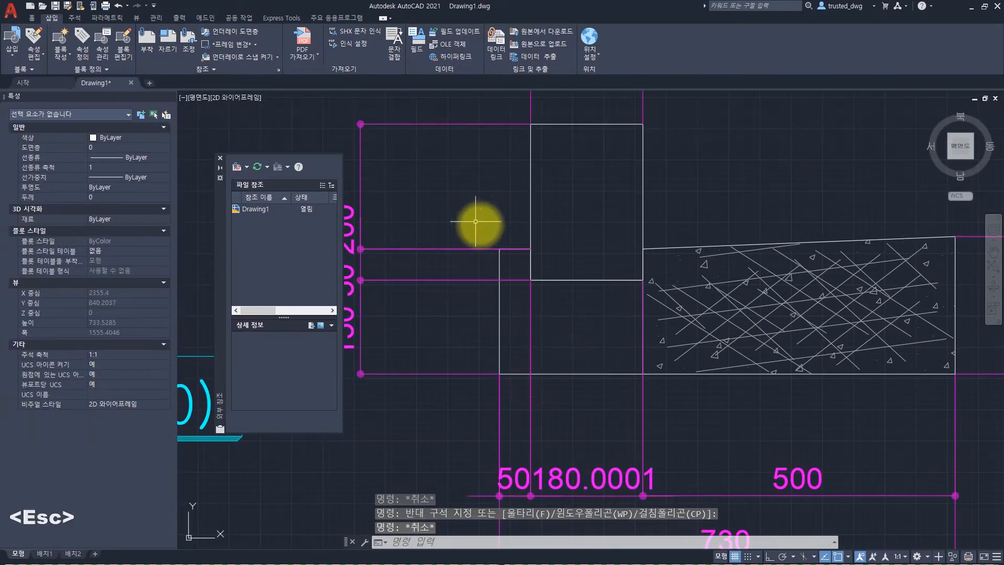
- Measure the distance between the two extension lines of the 180 dimension above the L형측구 detail with DIST
{"action": "middle_click_drag", "start_coordinate": [518, 197], "coordinate": [527, 292]}
{"action": "scroll", "coordinate": [528, 292], "scroll_direction": "down", "scroll_amount": 4}
{"action": "scroll", "coordinate": [554, 203], "scroll_direction": "up", "scroll_amount": 4}
{"action": "middle_click_drag", "start_coordinate": [549, 189], "coordinate": [556, 260]}
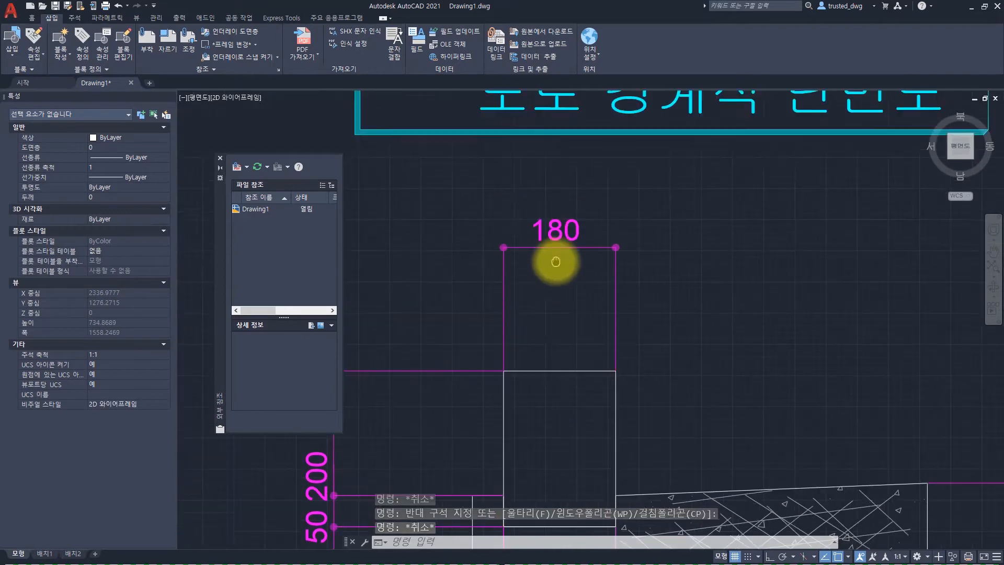
{"action": "scroll", "coordinate": [542, 236], "scroll_direction": "up", "scroll_amount": 2}
{"action": "type", "text": "os"}
{"action": "key", "text": "space"}
{"action": "type", "text": "di"}
{"action": "key", "text": "space"}
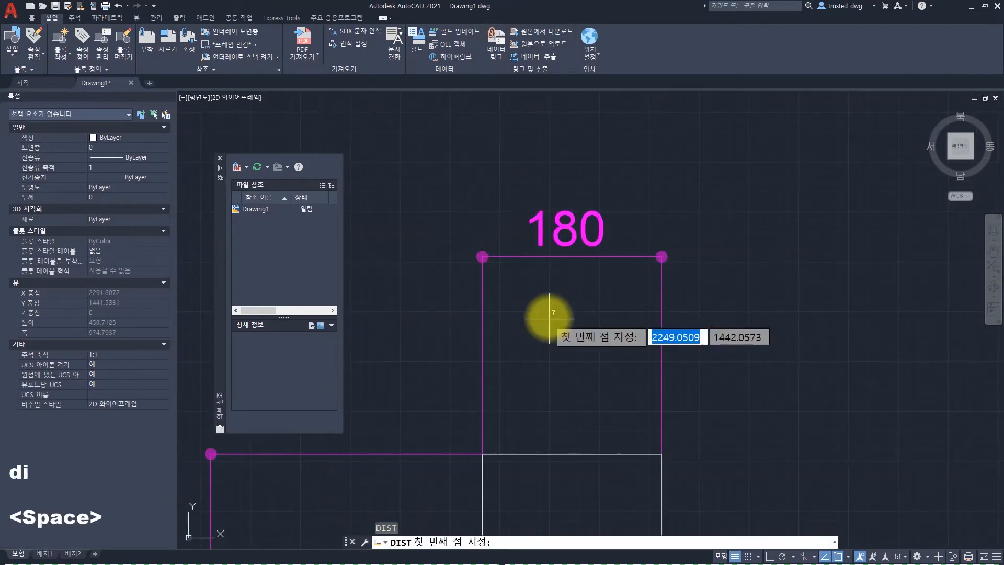
{"action": "left_click", "coordinate": [483, 354]}
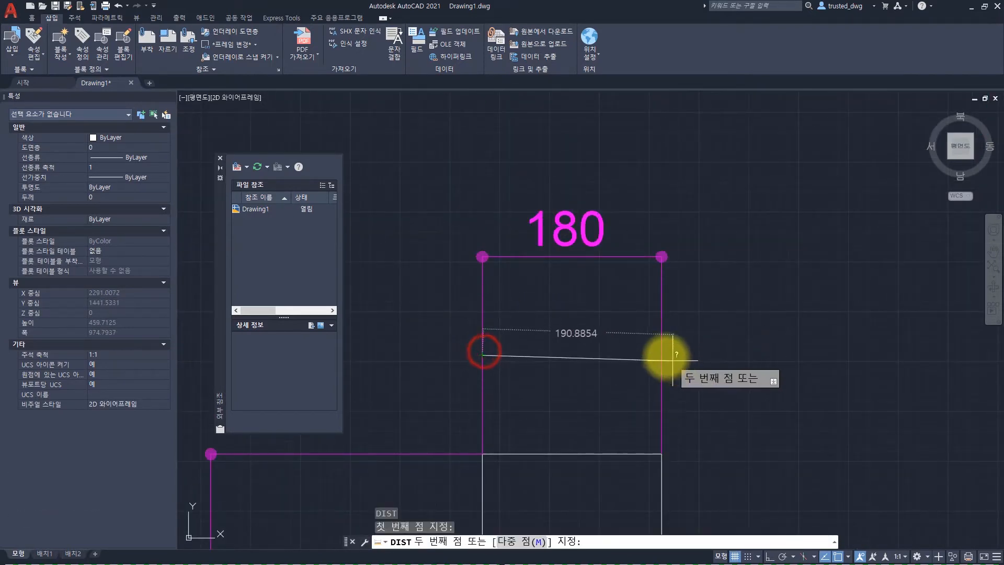
{"action": "left_click", "coordinate": [662, 354]}
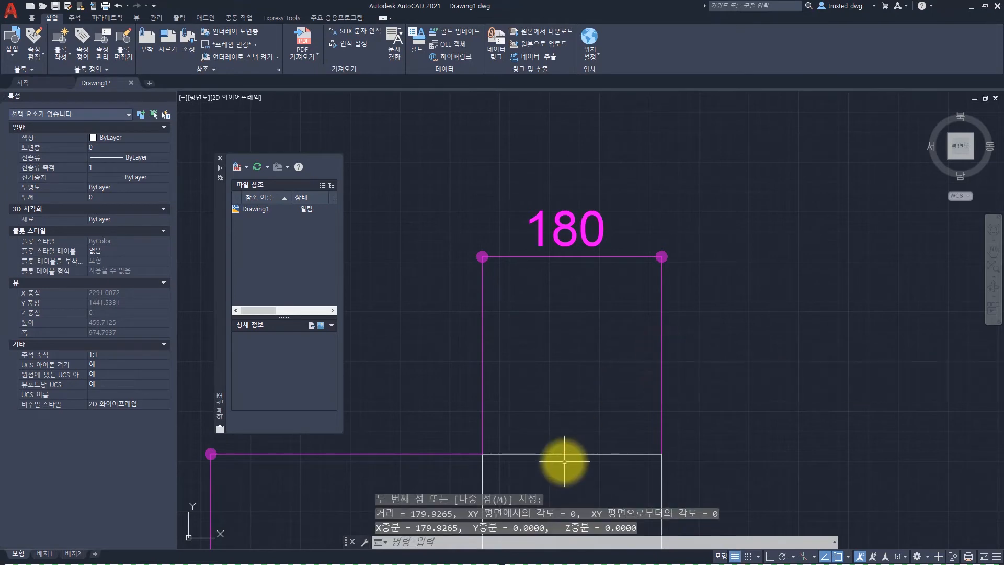
- Explode the polyline outline below the 180 dimension and examine the properties of its top line
{"action": "left_click", "coordinate": [561, 454]}
{"action": "left_click", "coordinate": [558, 436]}
{"action": "left_click", "coordinate": [558, 436]}
{"action": "type", "text": "x"}
{"action": "key", "text": "space"}
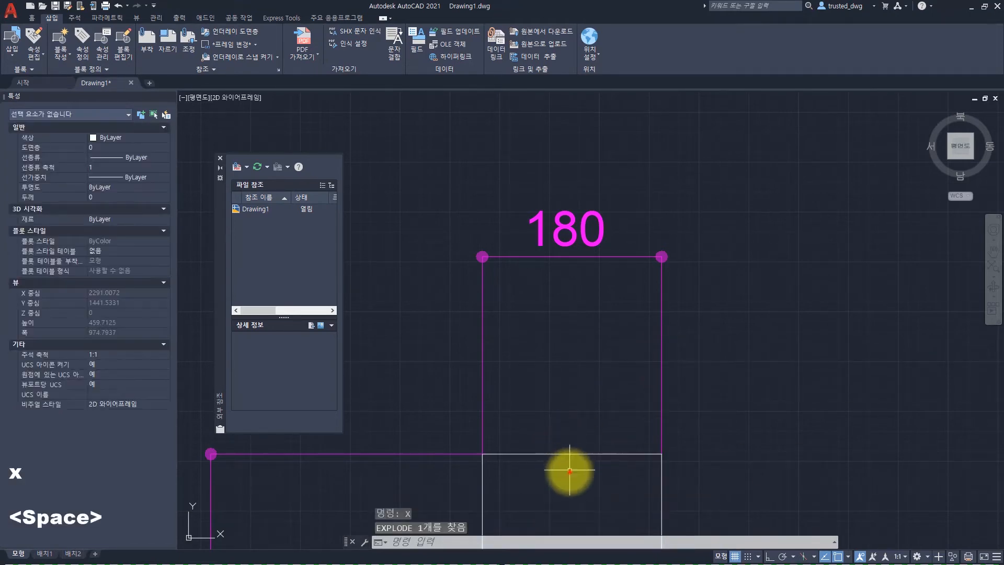
{"action": "left_click", "coordinate": [569, 454]}
{"action": "left_click", "coordinate": [557, 435]}
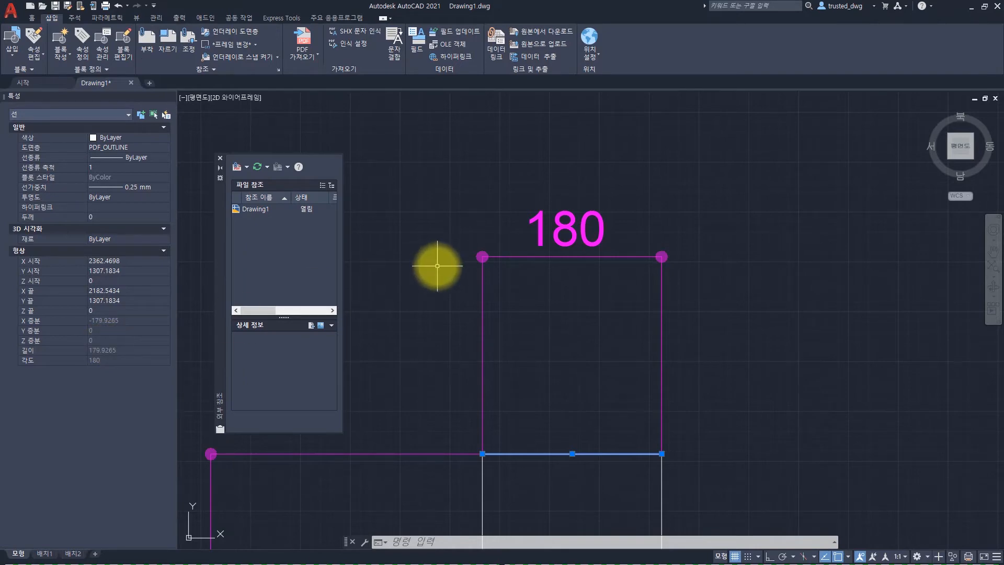
{"action": "key", "text": "Escape"}
- Start the Import command, preview asphalt_detail_fin in the file selection and cancel the import
{"action": "scroll", "coordinate": [434, 272], "scroll_direction": "down", "scroll_amount": 8}
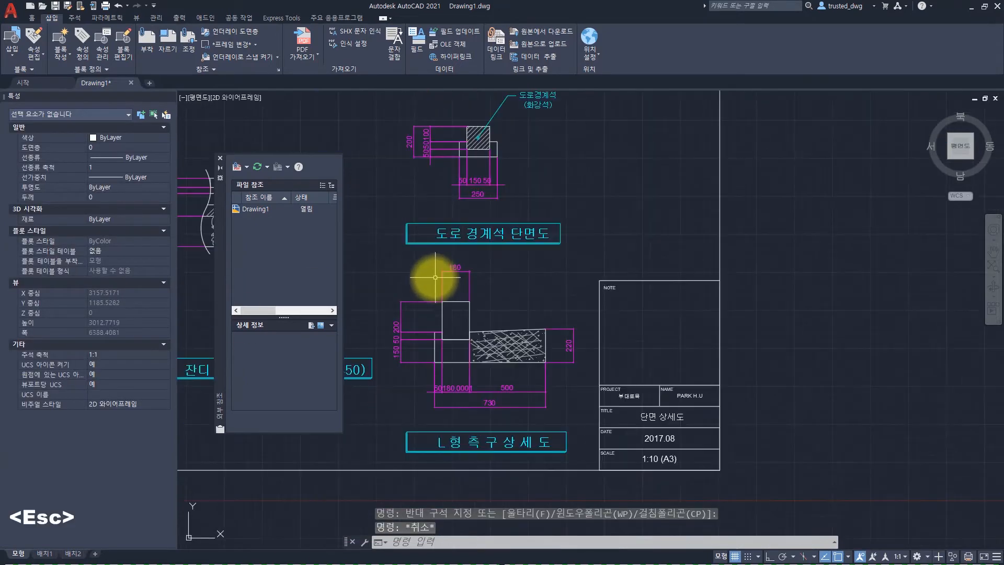
{"action": "middle_click_drag", "start_coordinate": [436, 282], "coordinate": [588, 316]}
{"action": "scroll", "coordinate": [588, 316], "scroll_direction": "down", "scroll_amount": 2}
{"action": "key", "text": "Escape"}
{"action": "key", "text": "Escape"}
{"action": "key", "text": "Escape"}
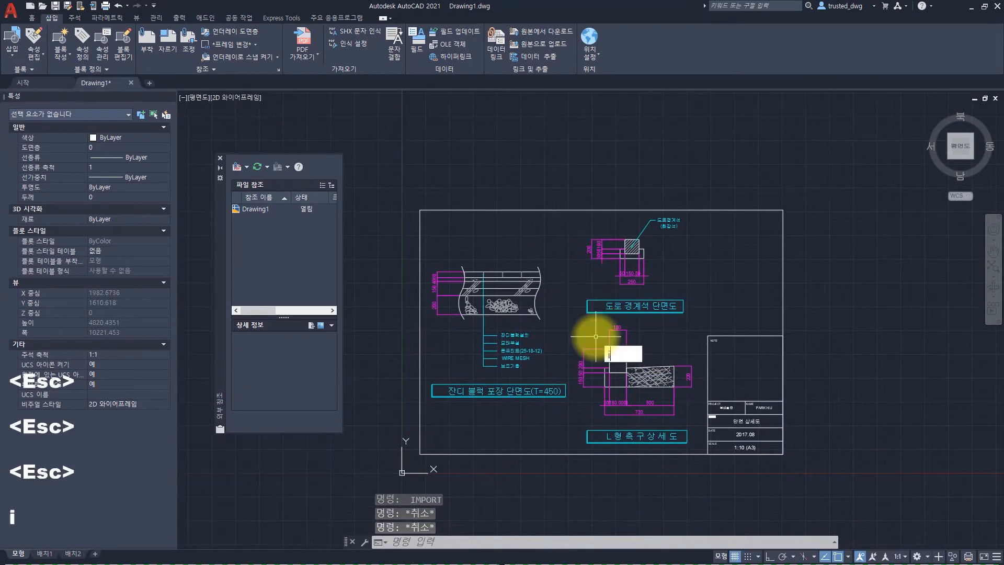
{"action": "type", "text": "impo"}
{"action": "key", "text": "space"}
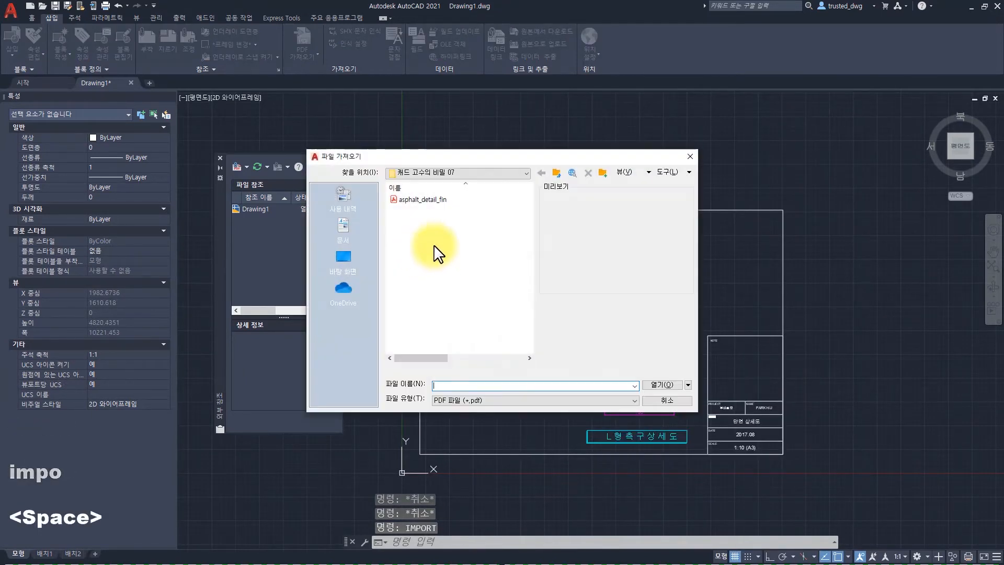
{"action": "left_click", "coordinate": [444, 246]}
{"action": "left_click", "coordinate": [415, 199]}
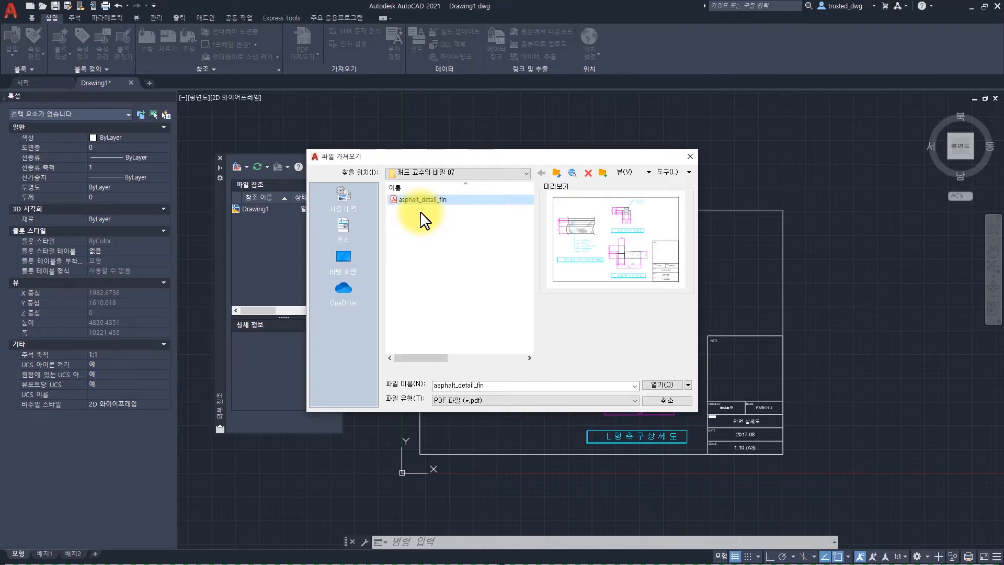
{"action": "key", "text": "Escape"}
{"action": "key", "text": "Escape"}
{"action": "key", "text": "Escape"}
- Open the text style settings to check which text styles the drawing contains and close them
{"action": "type", "text": "d"}
{"action": "key", "text": "space"}
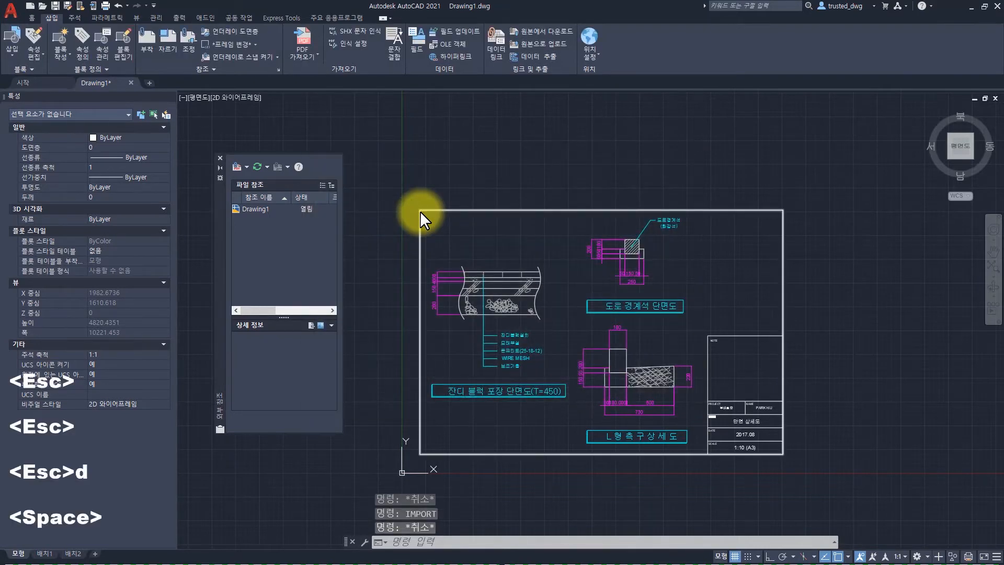
{"action": "key", "text": "Escape"}
{"action": "type", "text": "st"}
{"action": "key", "text": "space"}
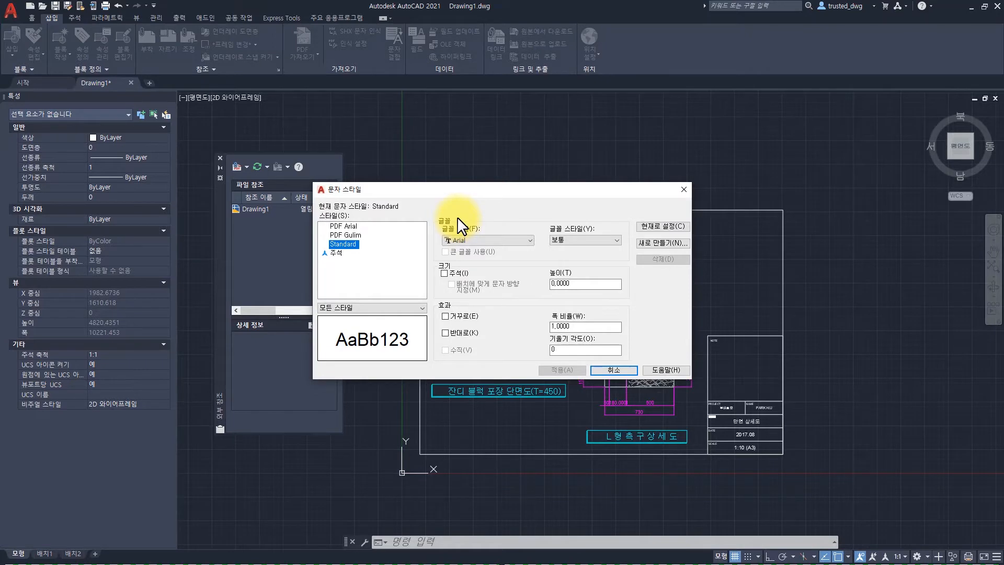
{"action": "key", "text": "Escape"}
{"action": "key", "text": "Escape"}
{"action": "key", "text": "Escape"}
- Open the Dimension Style Manager to check the drawing's dimension styles and close it
{"action": "type", "text": "d"}
{"action": "key", "text": "space"}
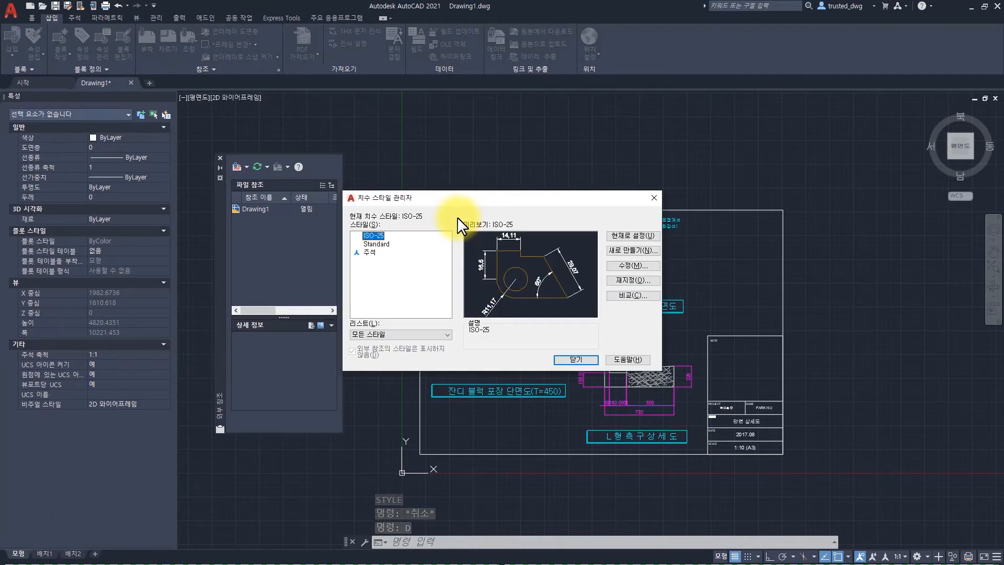
{"action": "key", "text": "Escape"}
{"action": "key", "text": "Escape"}
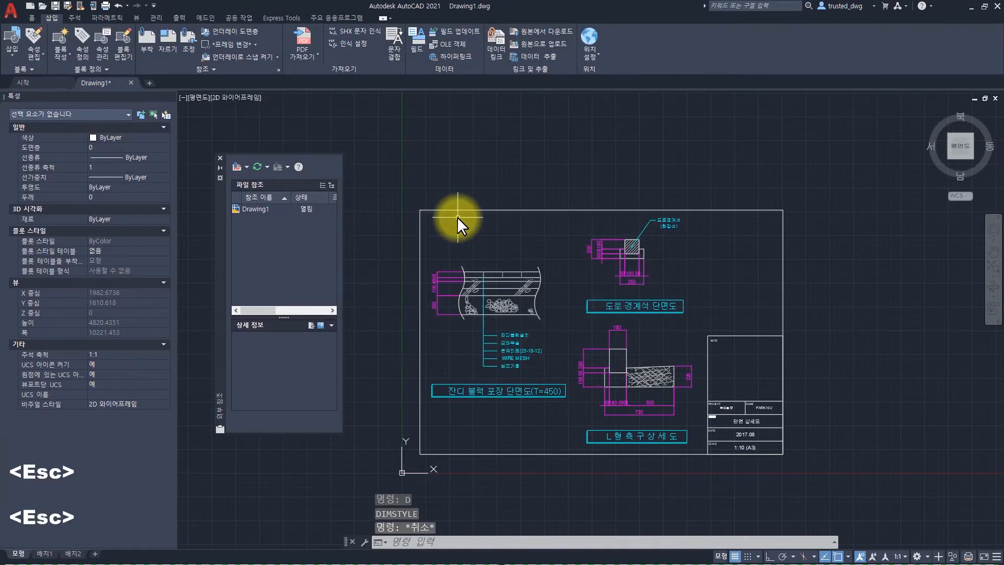
- Select all objects of the imported PDF drawing and erase them
{"action": "left_click", "coordinate": [28, 18]}
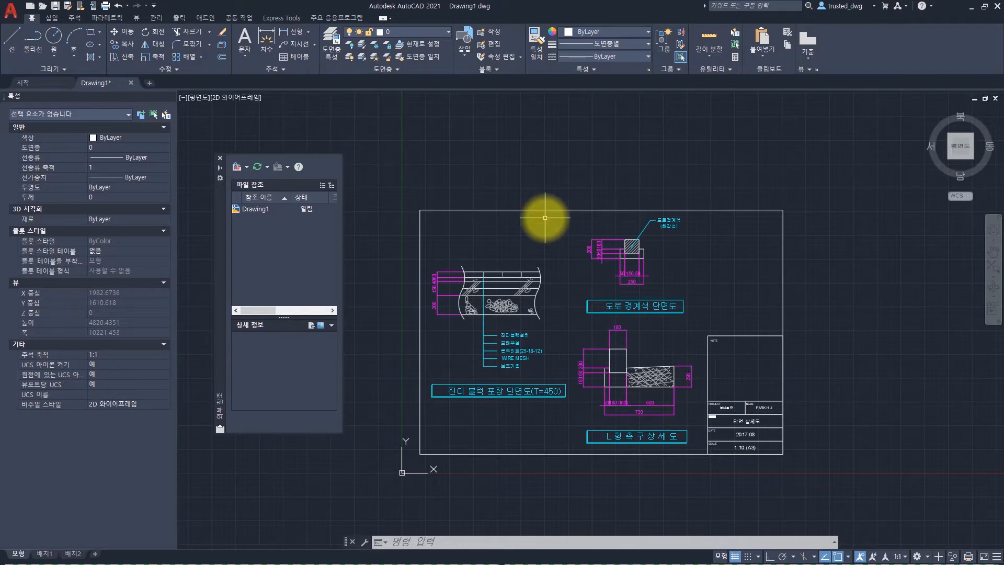
{"action": "key", "text": "Escape"}
{"action": "key", "text": "Escape"}
{"action": "key", "text": "Escape"}
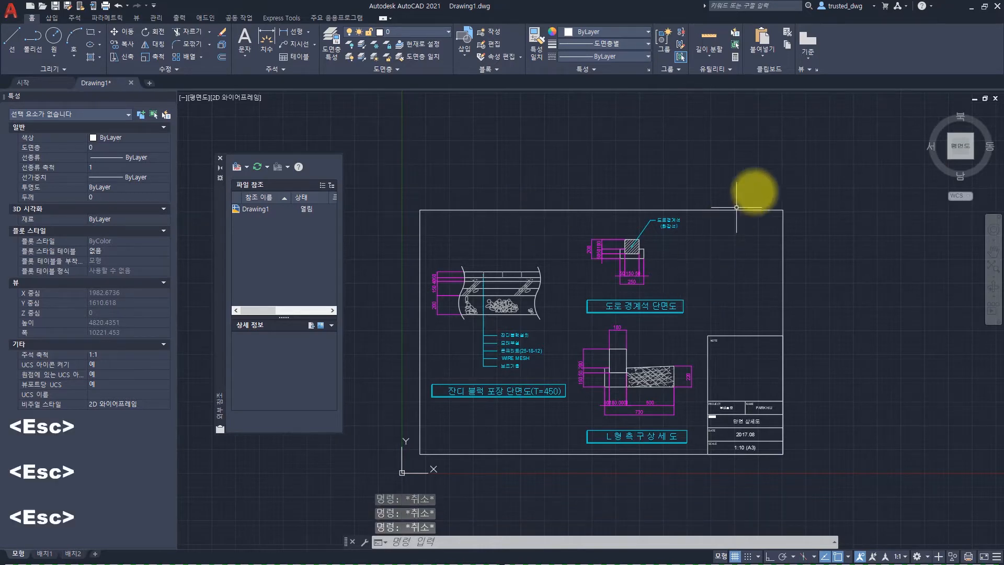
{"action": "left_click", "coordinate": [825, 155]}
{"action": "left_click", "coordinate": [359, 465]}
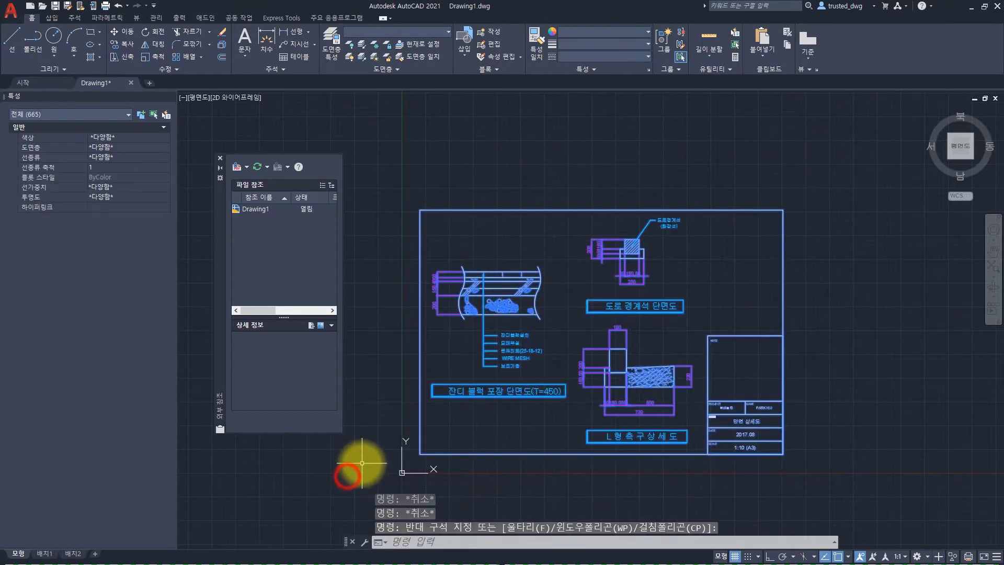
{"action": "key", "text": "ctrl+a"}
{"action": "type", "text": "e"}
{"action": "key", "text": "space"}
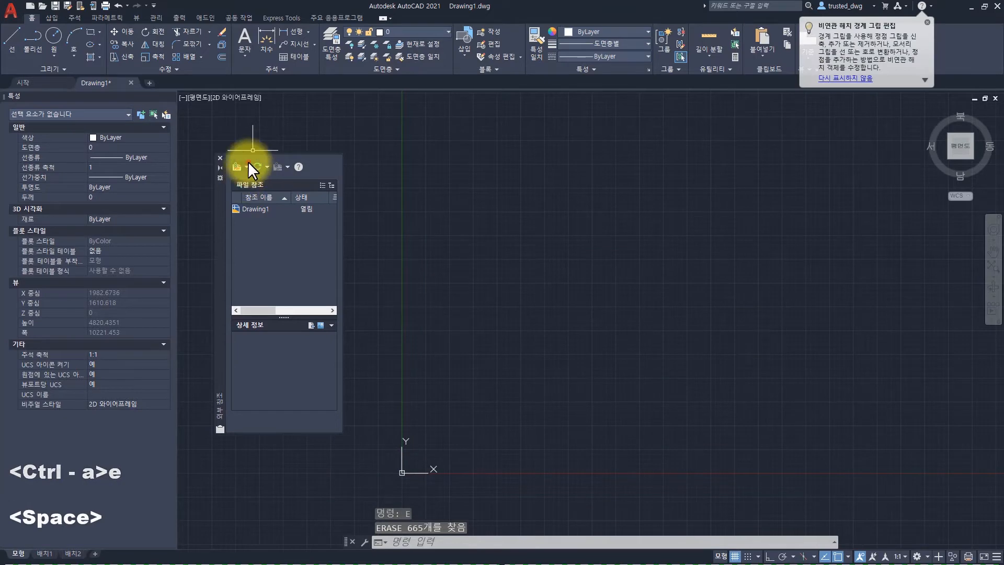
- Attach asphalt_detail_fin as a PDF underlay at insertion point 0,0,0 with scale 1 and rotation 0
{"action": "left_click", "coordinate": [247, 166]}
{"action": "left_click", "coordinate": [267, 226]}
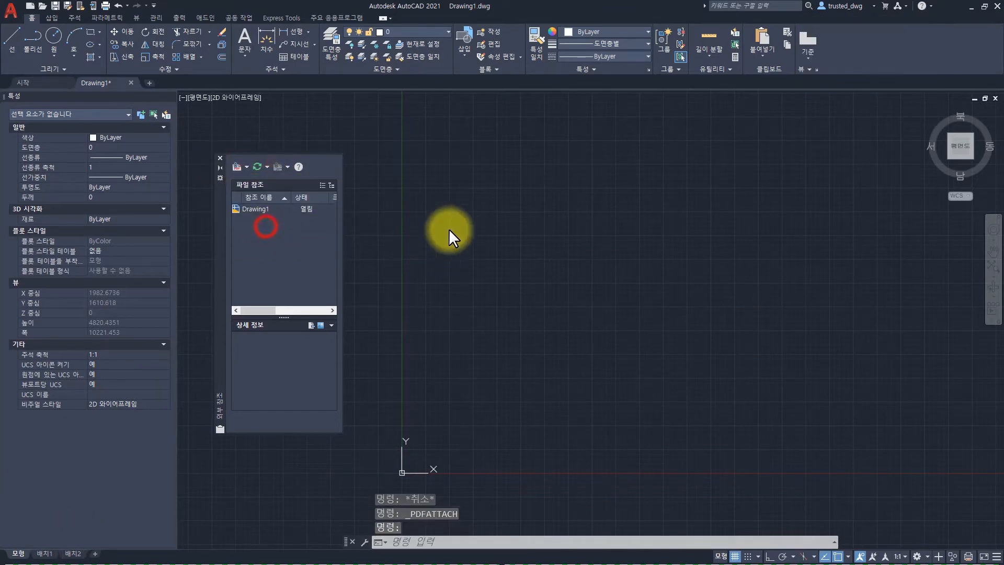
{"action": "left_click", "coordinate": [419, 200]}
{"action": "double_click", "coordinate": [419, 200]}
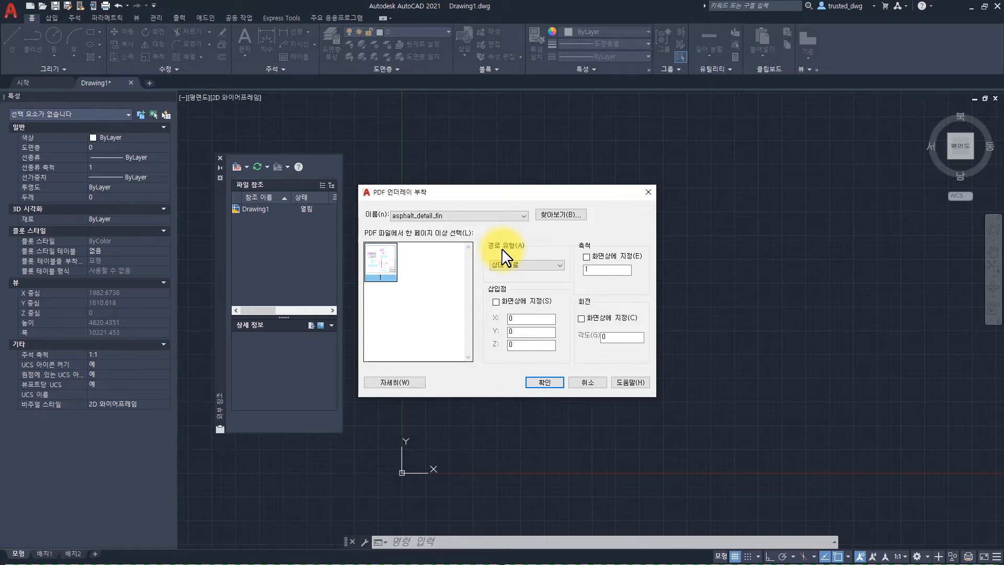
{"action": "left_click", "coordinate": [544, 382]}
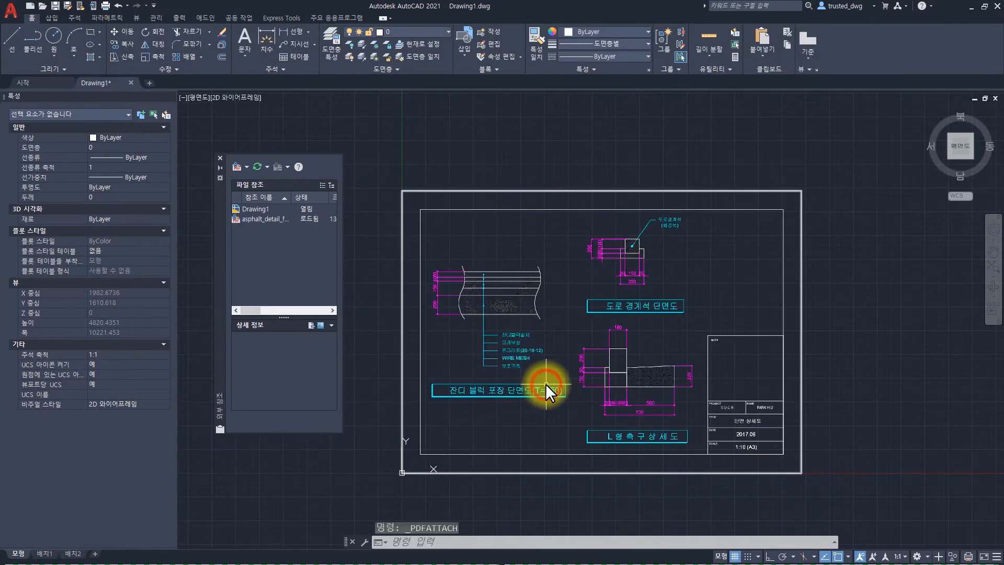
{"action": "key", "text": "Escape"}
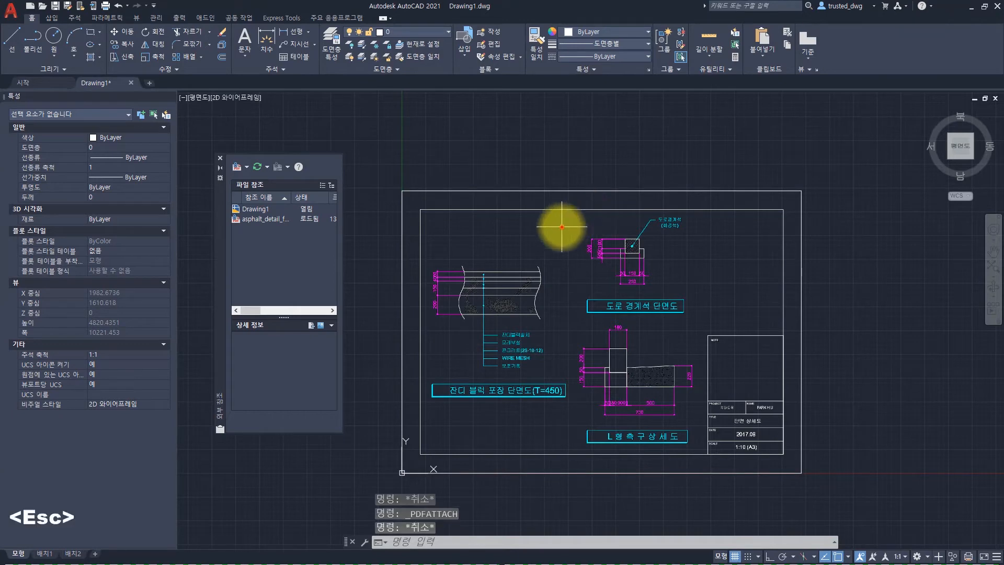
- Select the attached PDF underlay to examine its properties and its object snap option, then clear the selection
{"action": "left_click", "coordinate": [561, 224]}
{"action": "left_click", "coordinate": [538, 191]}
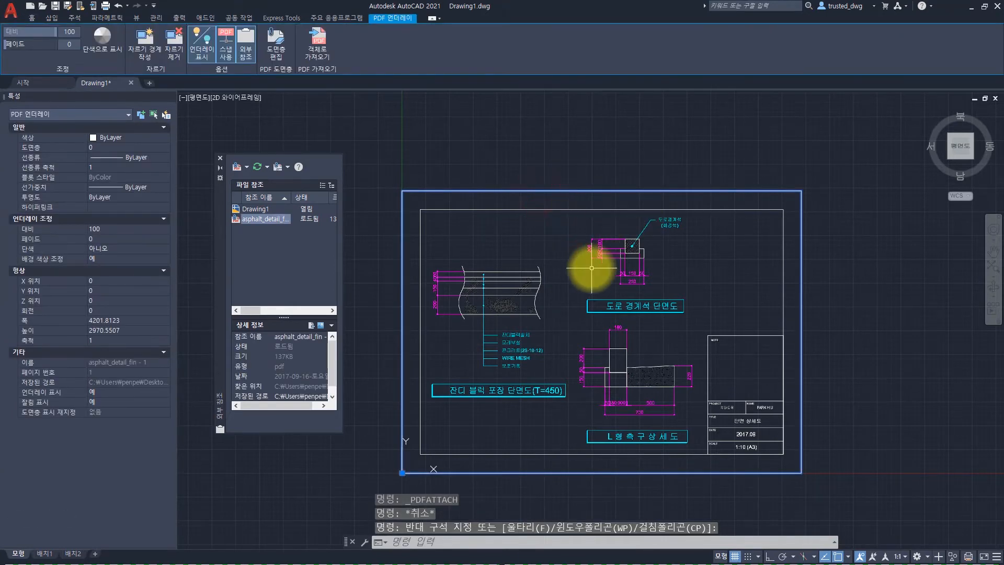
{"action": "key", "text": "Escape"}
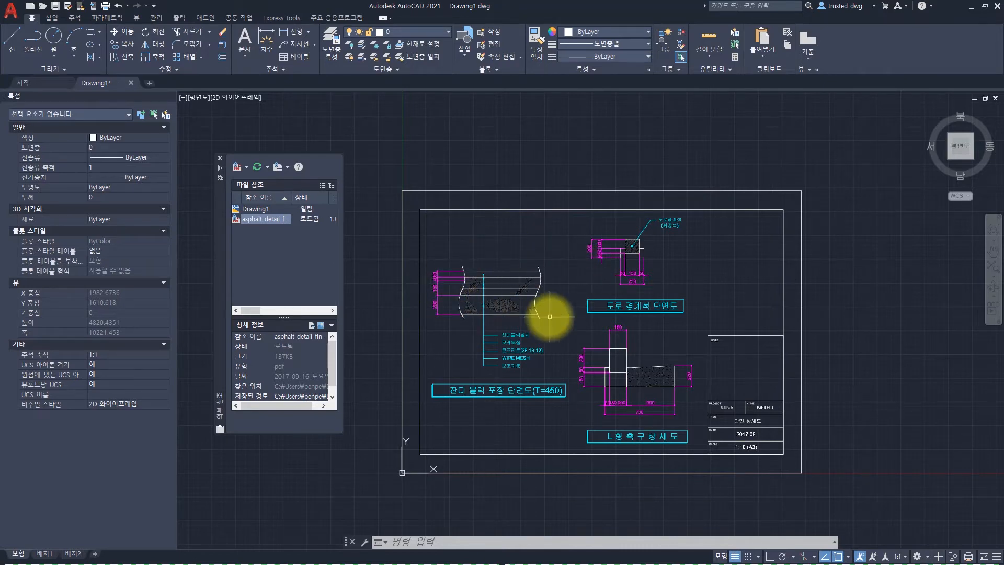
{"action": "left_click", "coordinate": [525, 204]}
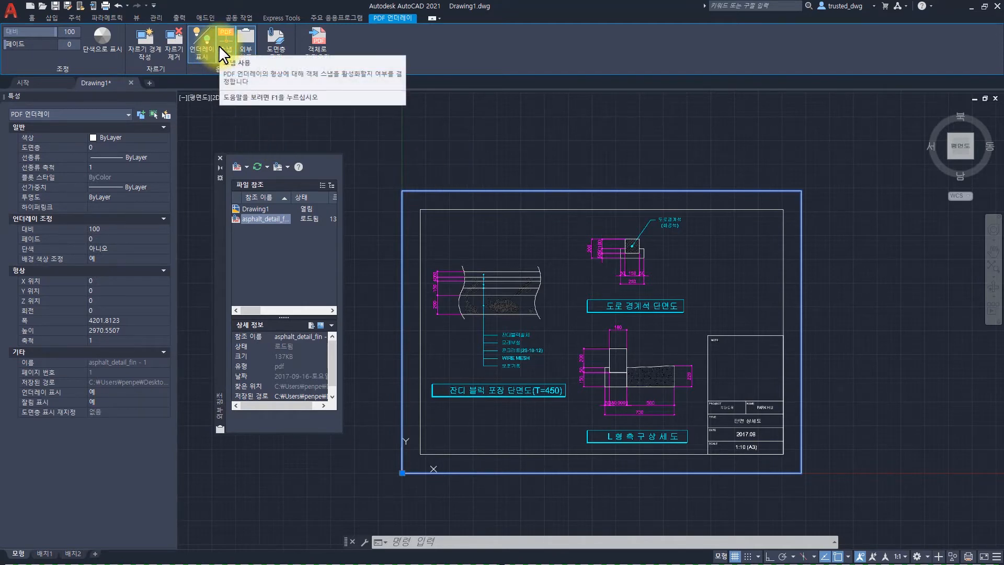
{"action": "key", "text": "Escape"}
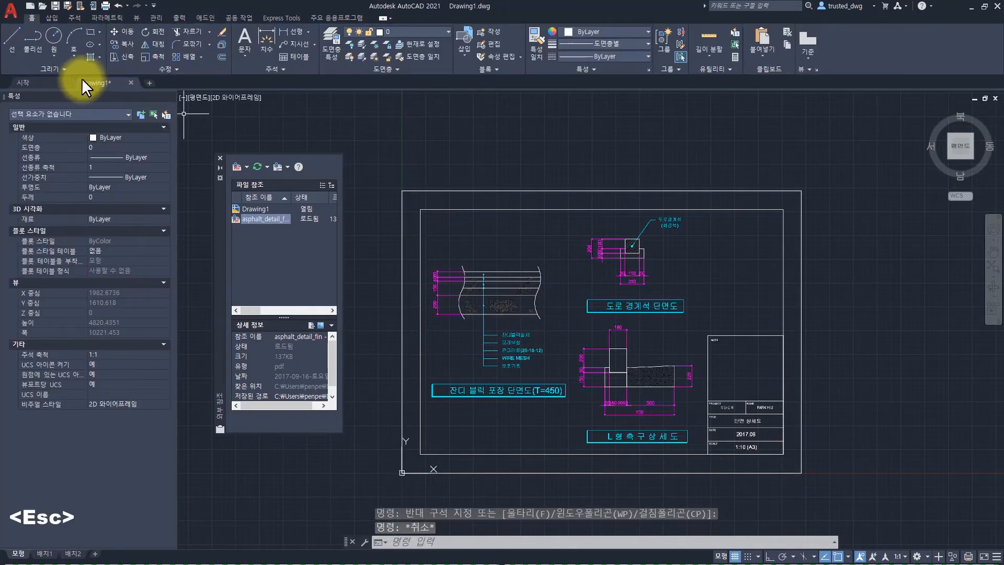
- Try a line across the upright block of the L-shaped gutter section to test object snapping on the underlay, and cancel it
{"action": "left_click", "coordinate": [14, 36]}
{"action": "scroll", "coordinate": [529, 278], "scroll_direction": "up", "scroll_amount": 4}
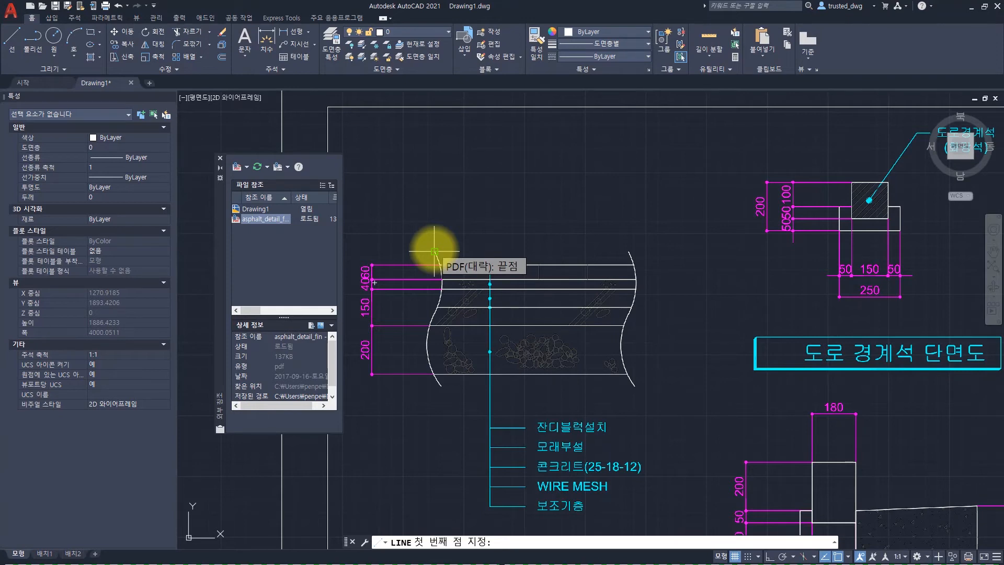
{"action": "middle_click_drag", "start_coordinate": [707, 361], "coordinate": [591, 261]}
{"action": "left_click", "coordinate": [696, 379]}
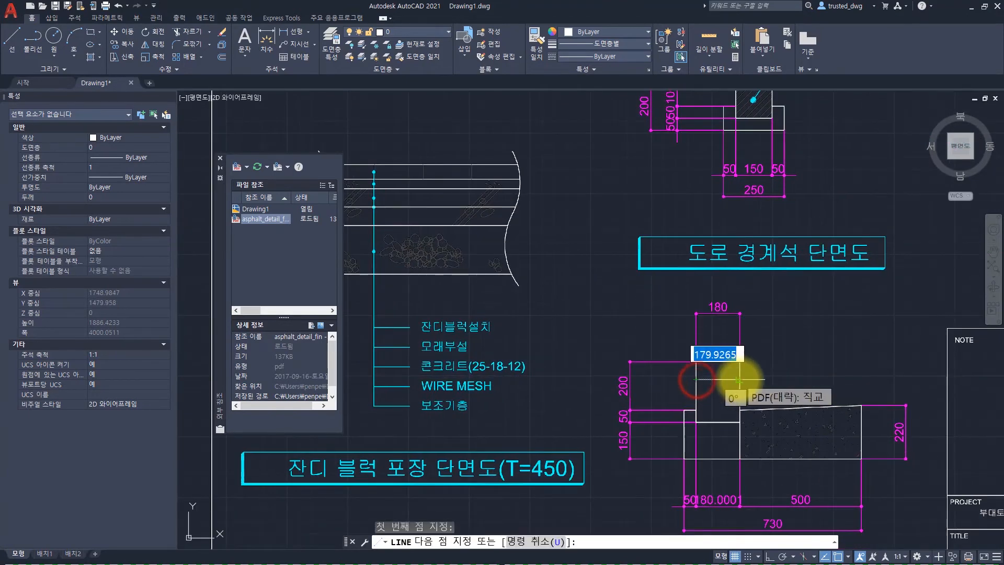
{"action": "key", "text": "Escape"}
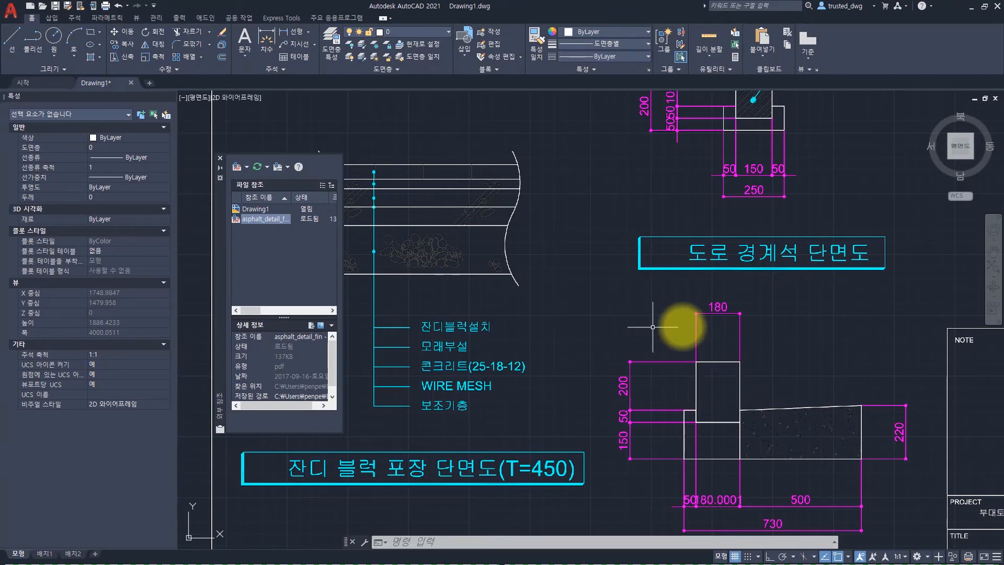
- Select the whole PDF underlay to examine the option for importing it as objects, and deselect it
{"action": "left_click", "coordinate": [803, 341]}
{"action": "left_click", "coordinate": [729, 226]}
{"action": "scroll", "coordinate": [701, 215], "scroll_direction": "down", "scroll_amount": 4}
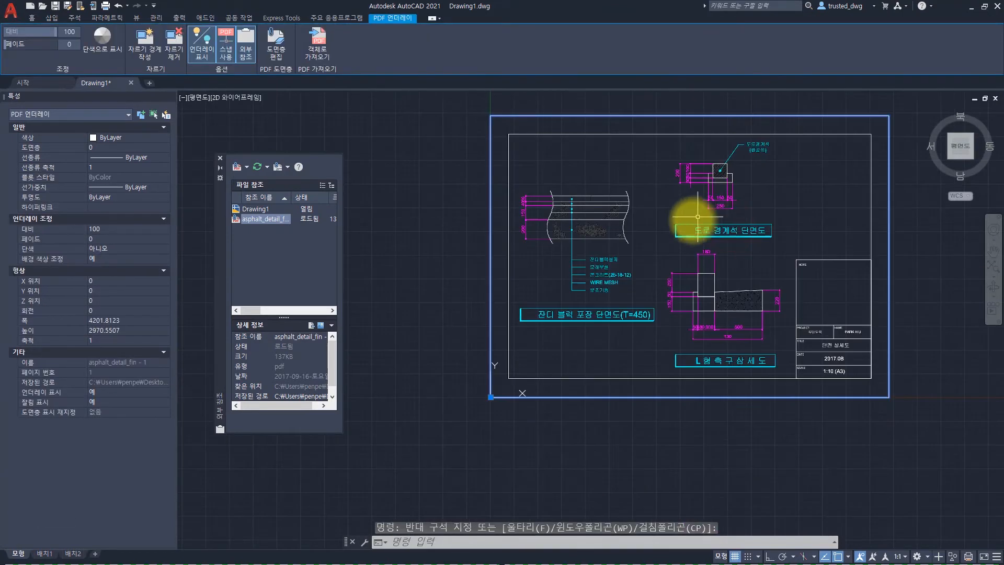
{"action": "middle_click_drag", "start_coordinate": [673, 248], "coordinate": [587, 315]}
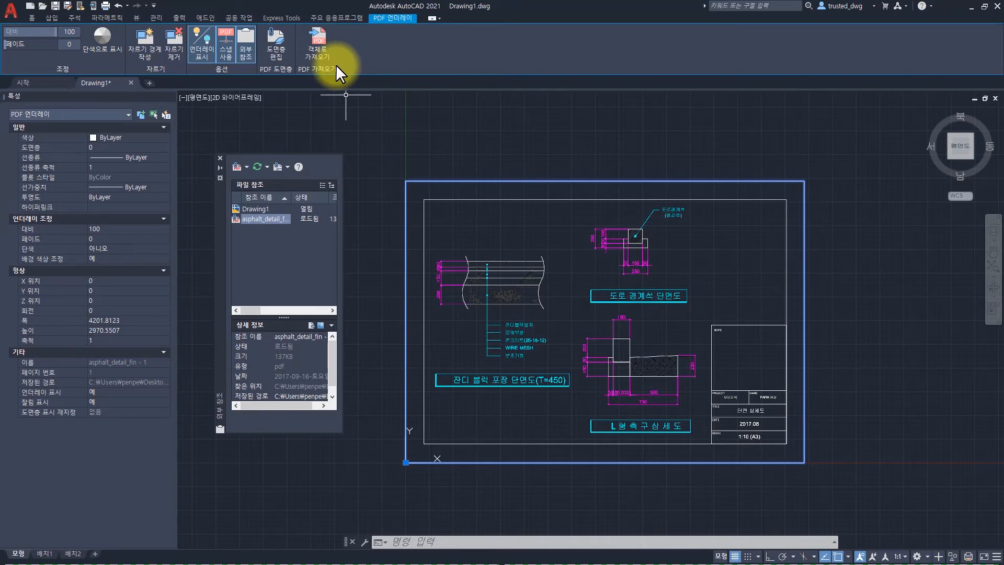
{"action": "key", "text": "Escape"}
{"action": "key", "text": "Escape"}
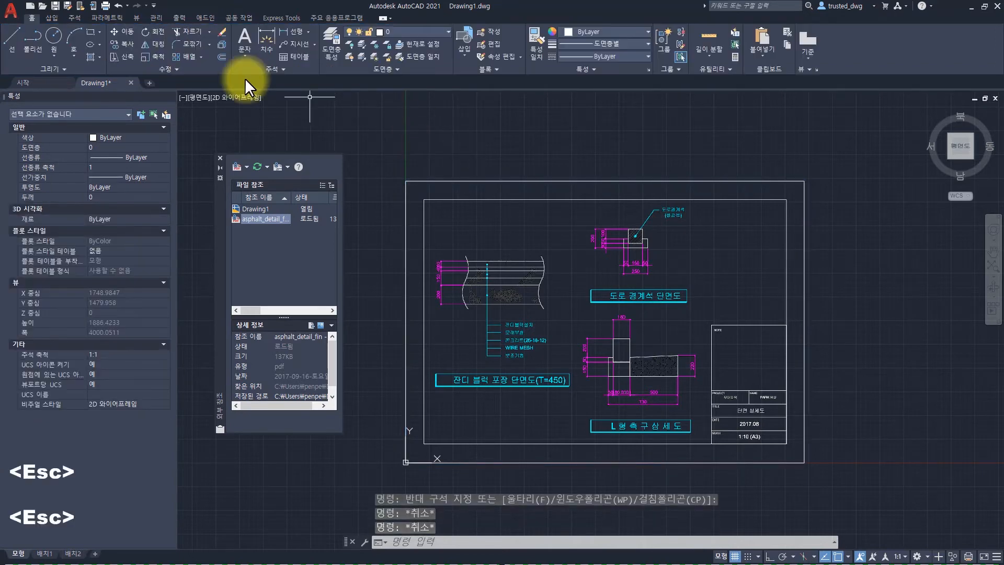
- Compare the general PDF Import command with the selected underlay's Import as Objects command, without running either
{"action": "left_click", "coordinate": [61, 18]}
{"action": "left_click", "coordinate": [309, 55]}
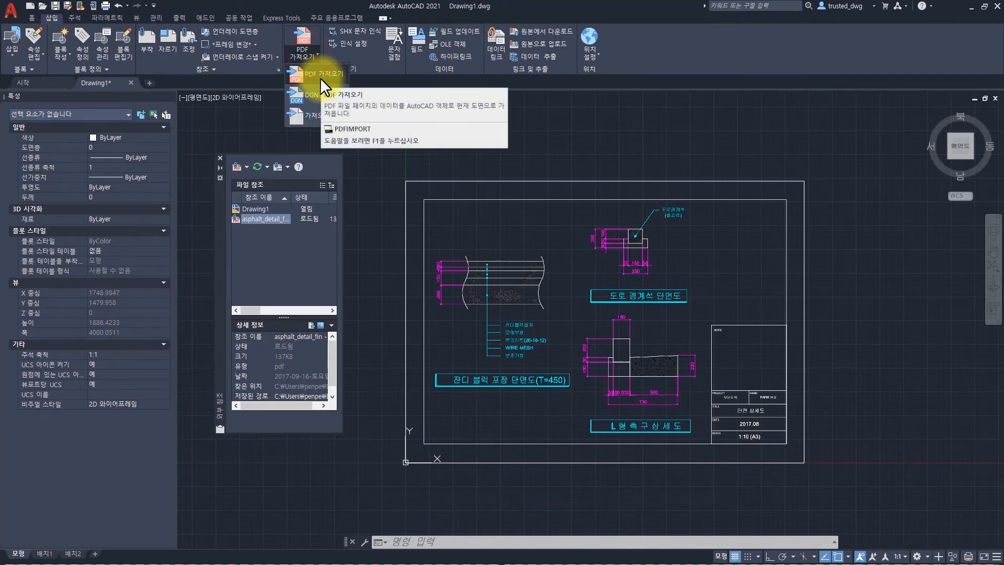
{"action": "key", "text": "Escape"}
{"action": "key", "text": "Escape"}
{"action": "key", "text": "Escape"}
{"action": "left_click", "coordinate": [587, 153]}
{"action": "left_click", "coordinate": [536, 226]}
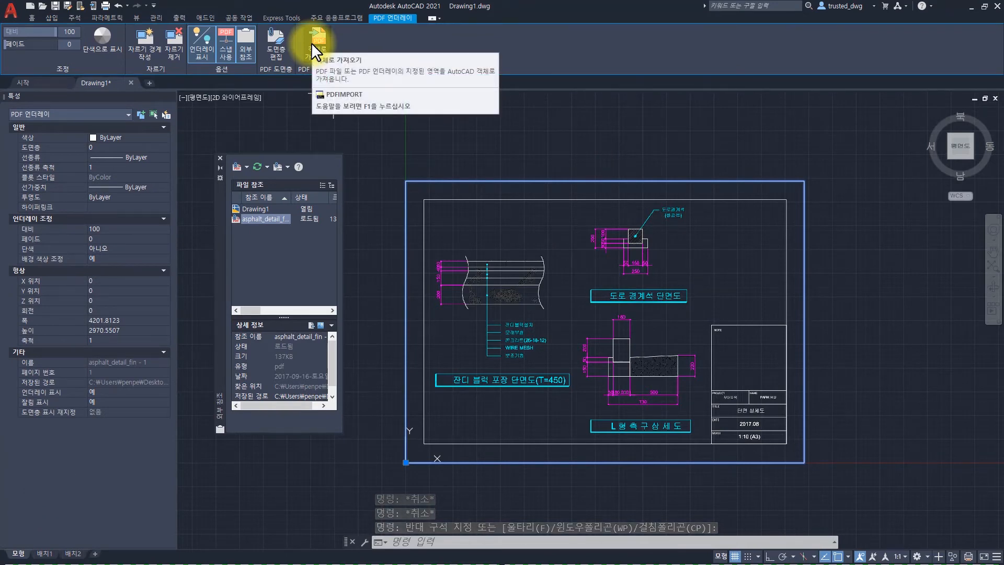
{"action": "key", "text": "Escape"}
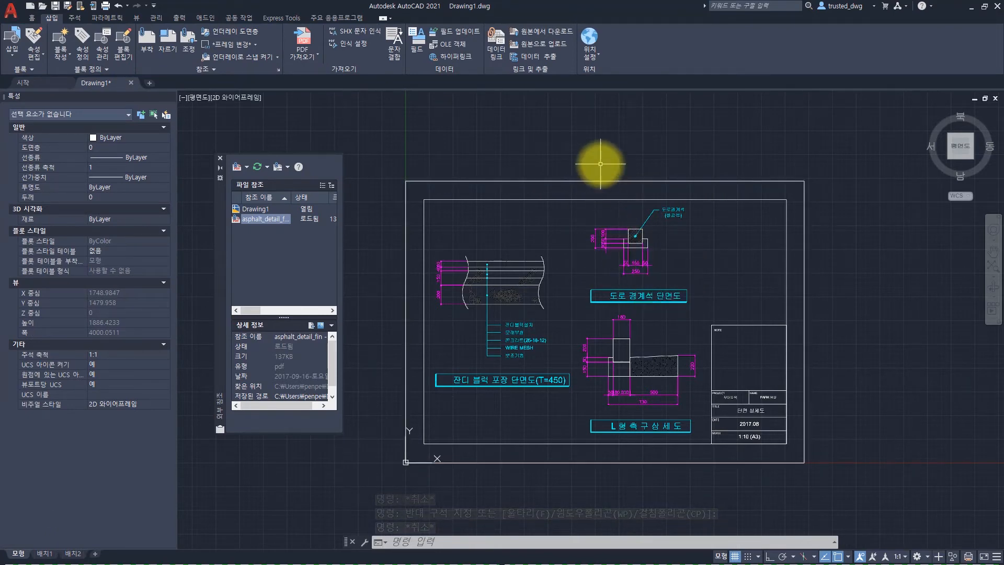
- Start PDFIMPORT with the File option and cancel the PDF file selection
{"action": "type", "text": "pdfimpo"}
{"action": "key", "text": "space"}
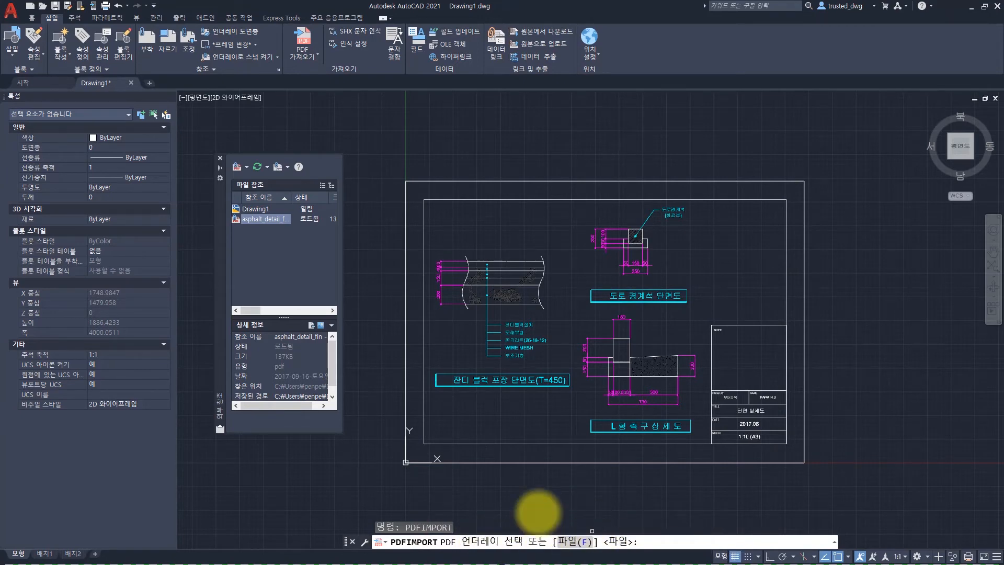
{"action": "type", "text": "F"}
{"action": "key", "text": "Return"}
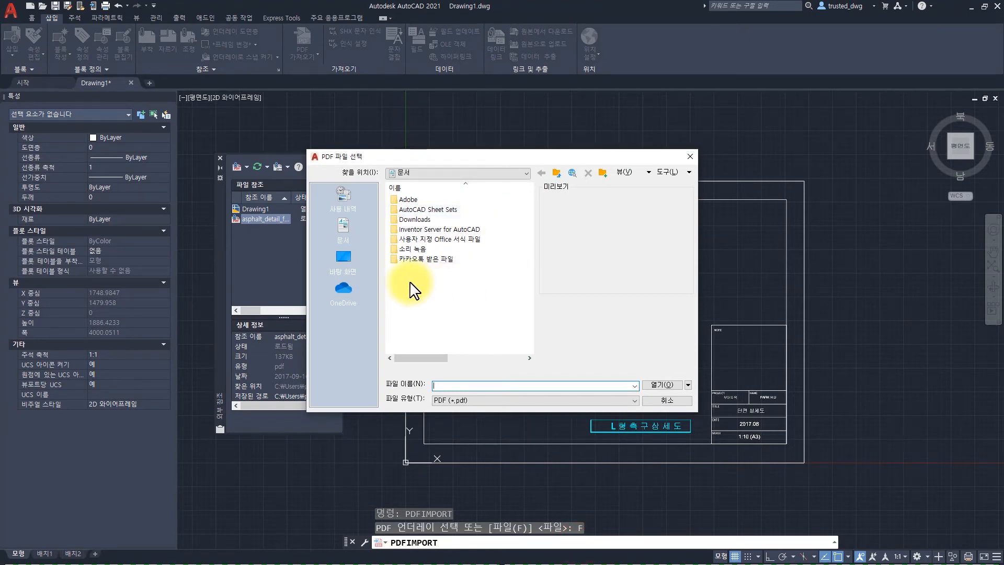
{"action": "key", "text": "Escape"}
- Run PDFIMPORT on the attached underlay, review the PDF import settings and close them unchanged
{"action": "key", "text": "space"}
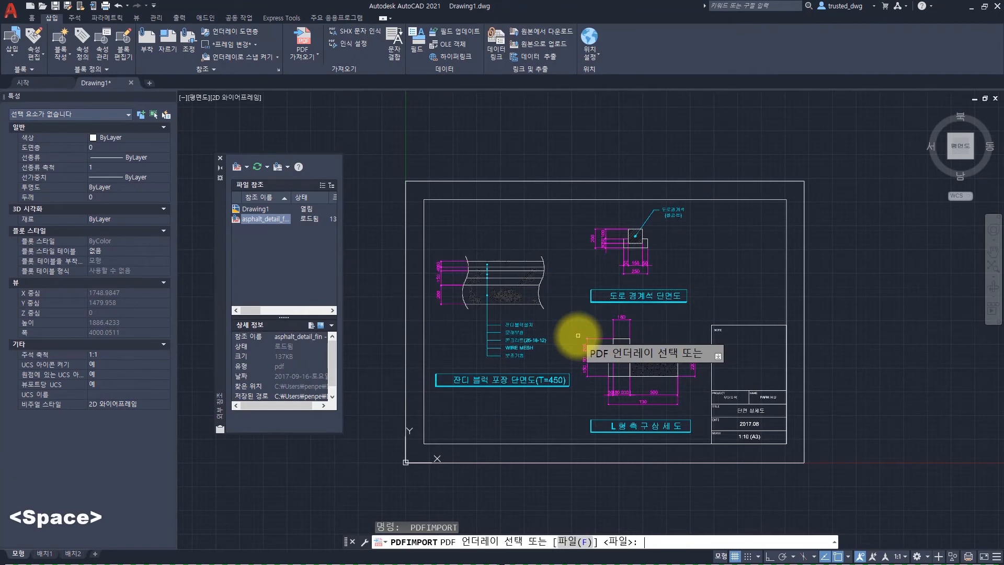
{"action": "left_click", "coordinate": [636, 181]}
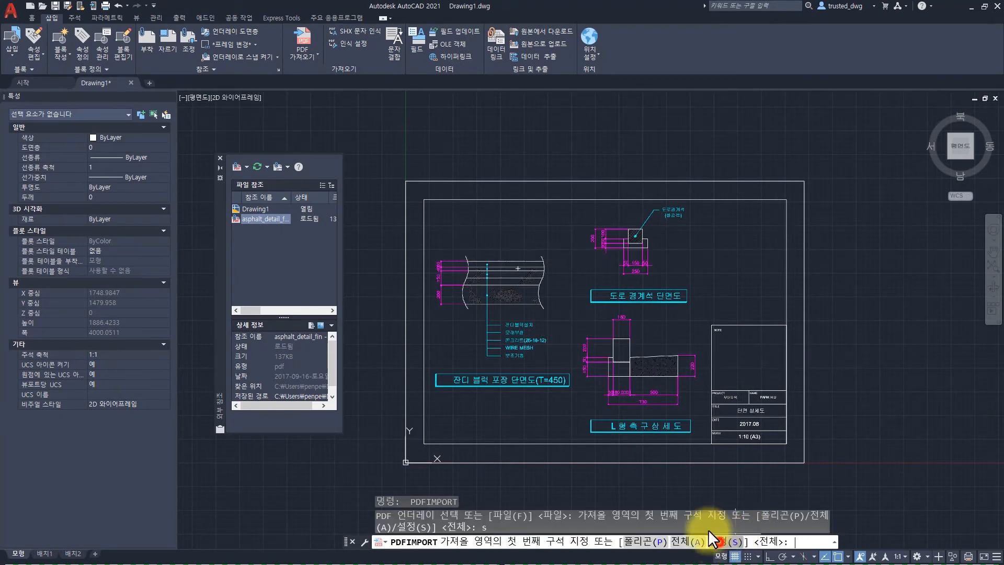
{"action": "left_click", "coordinate": [718, 540]}
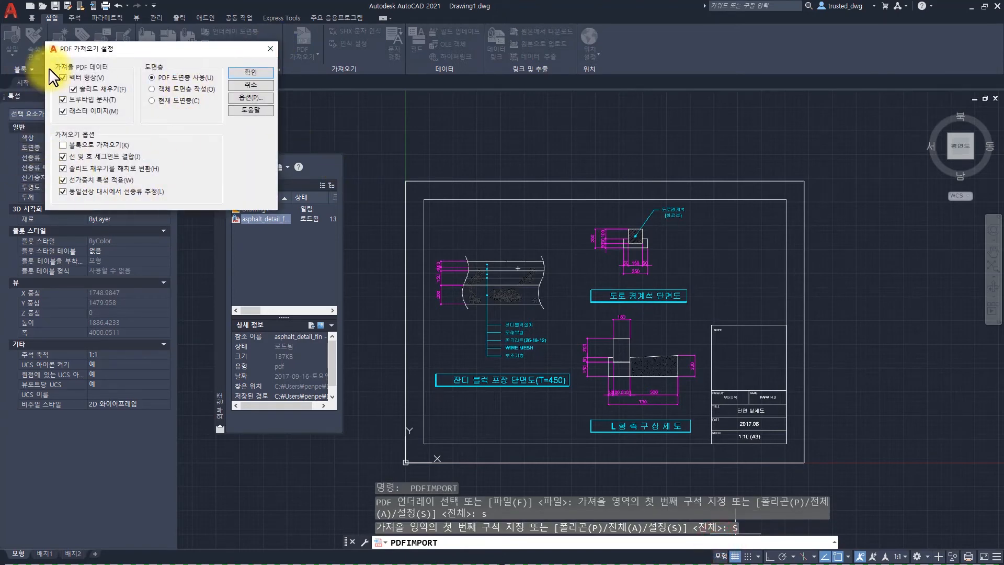
{"action": "left_click", "coordinate": [269, 49]}
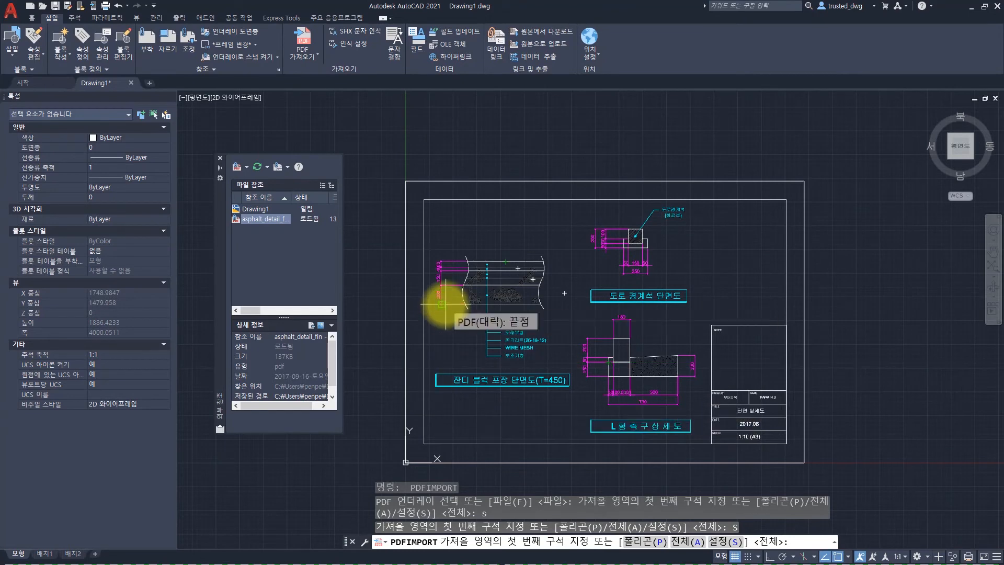
- Import the rectangular area around the 도로 경계석 단면도 detail as objects, keeping the PDF underlay
{"action": "left_click", "coordinate": [568, 158]}
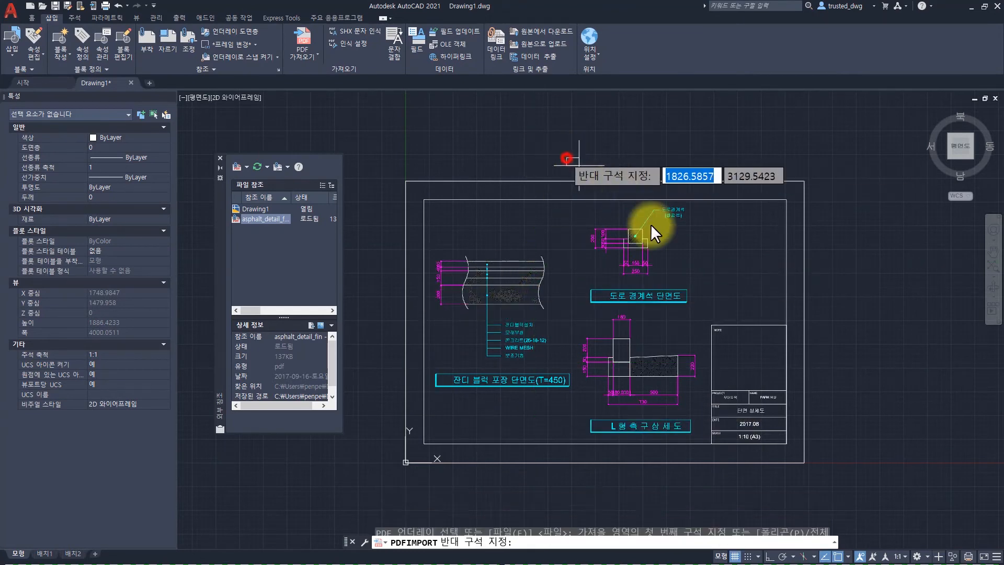
{"action": "left_click", "coordinate": [709, 309]}
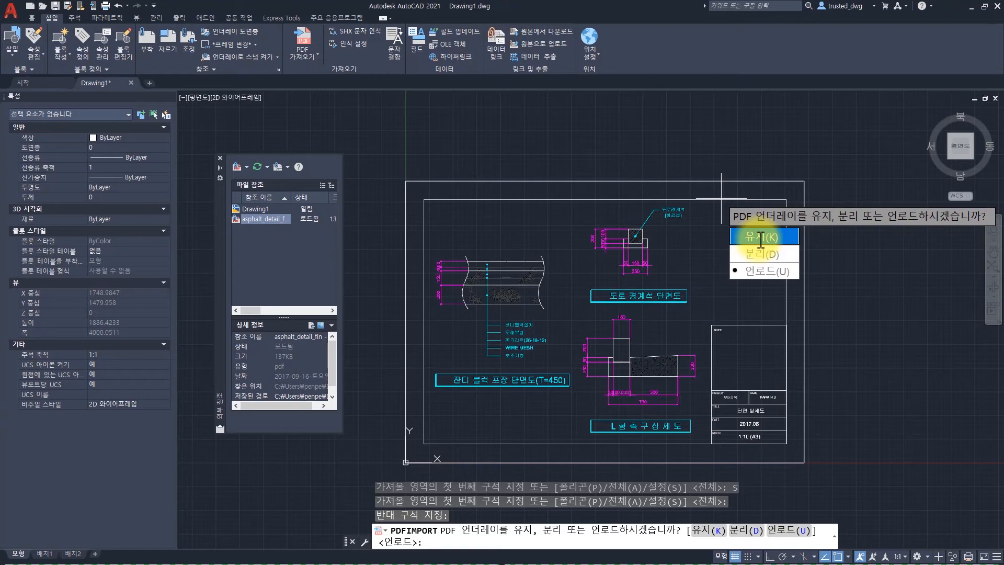
{"action": "left_click", "coordinate": [761, 239]}
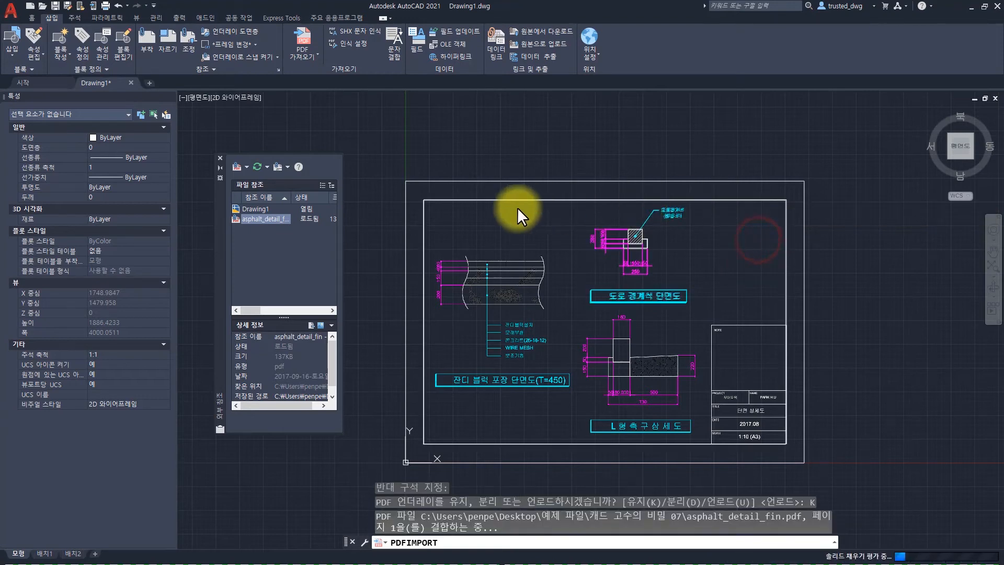
- Select the imported 도로 경계석 단면도 objects, check their object types and move them outside the sheet to its right
{"action": "left_click", "coordinate": [543, 135]}
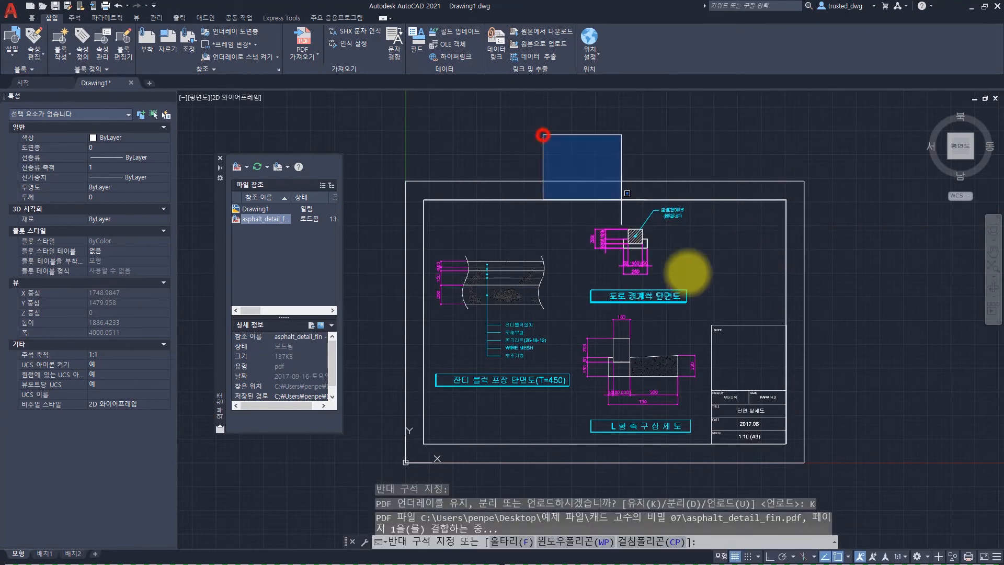
{"action": "left_click", "coordinate": [723, 305]}
{"action": "left_click", "coordinate": [542, 134]}
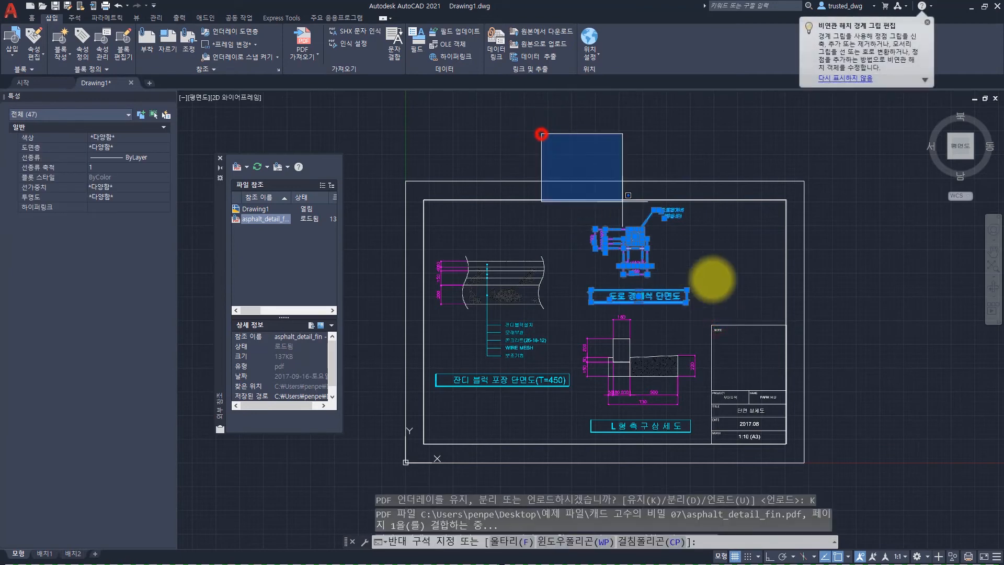
{"action": "left_click", "coordinate": [736, 312]}
{"action": "left_click", "coordinate": [38, 116]}
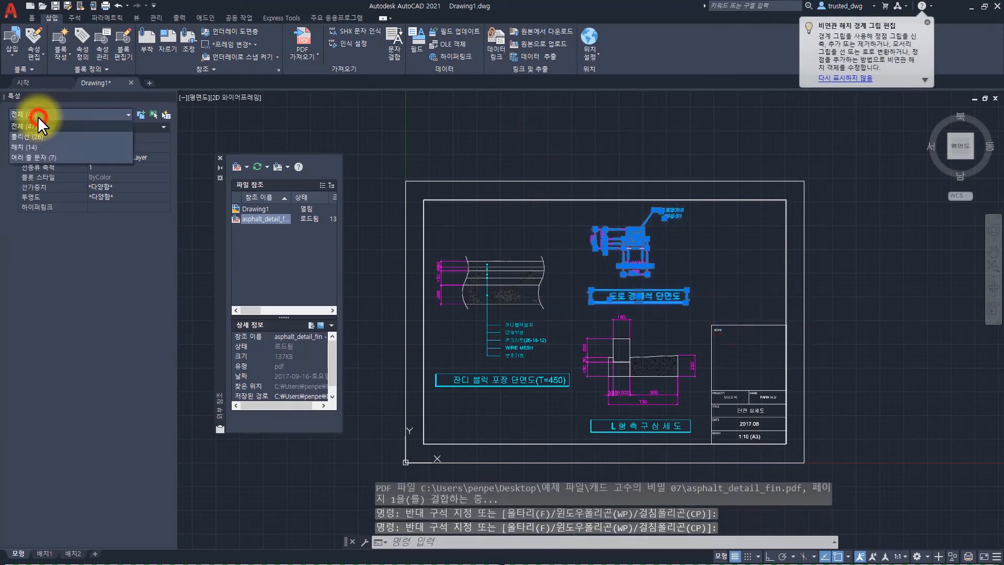
{"action": "left_click", "coordinate": [687, 138]}
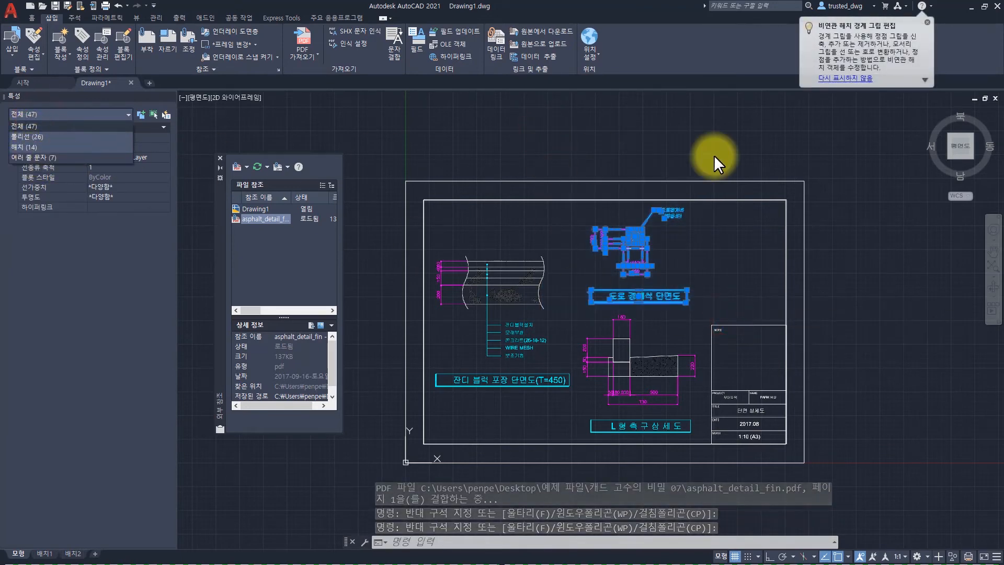
{"action": "type", "text": "m"}
{"action": "key", "text": "space"}
{"action": "left_click", "coordinate": [667, 275]}
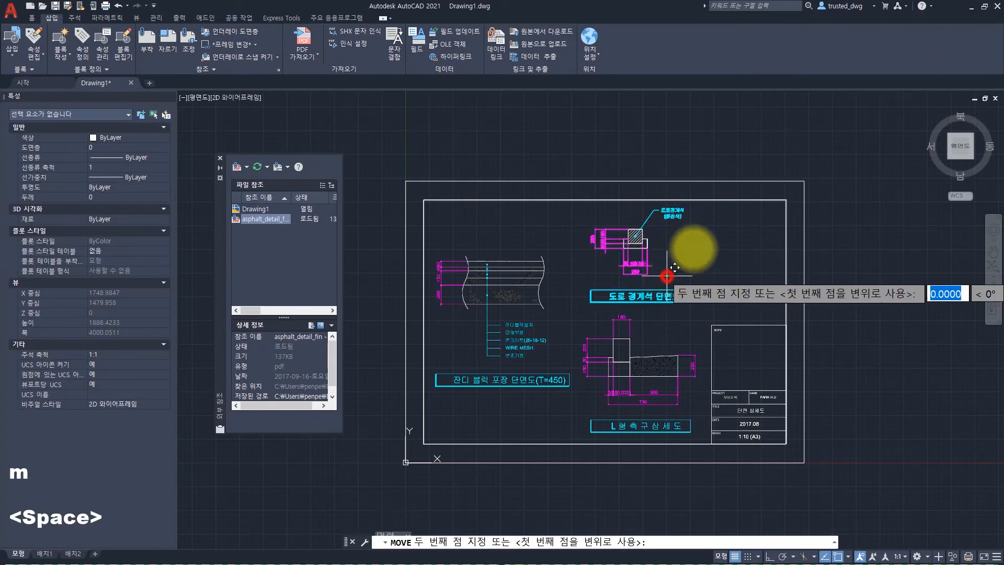
{"action": "left_click", "coordinate": [916, 262]}
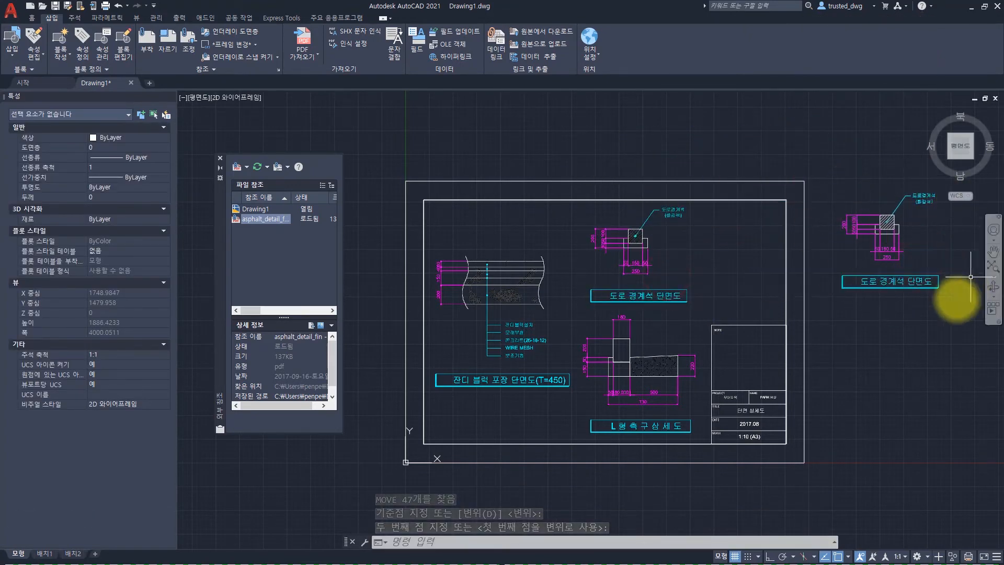
- Select the moved detail, and separately the underlay with the imported frame, to check them; clear each selection
{"action": "left_click", "coordinate": [897, 312]}
{"action": "left_click", "coordinate": [845, 197]}
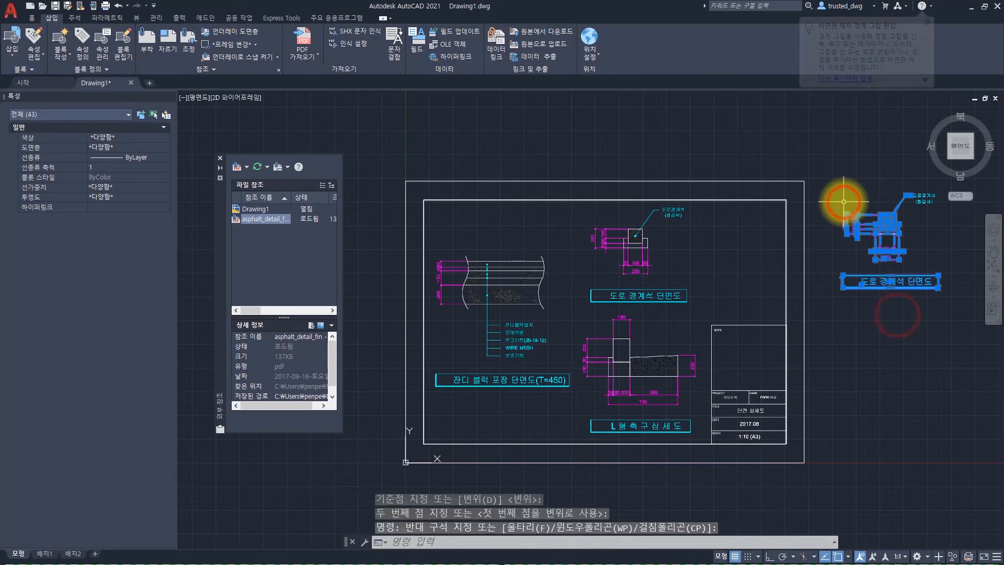
{"action": "key", "text": "Escape"}
{"action": "left_click", "coordinate": [717, 150]}
{"action": "left_click", "coordinate": [683, 230]}
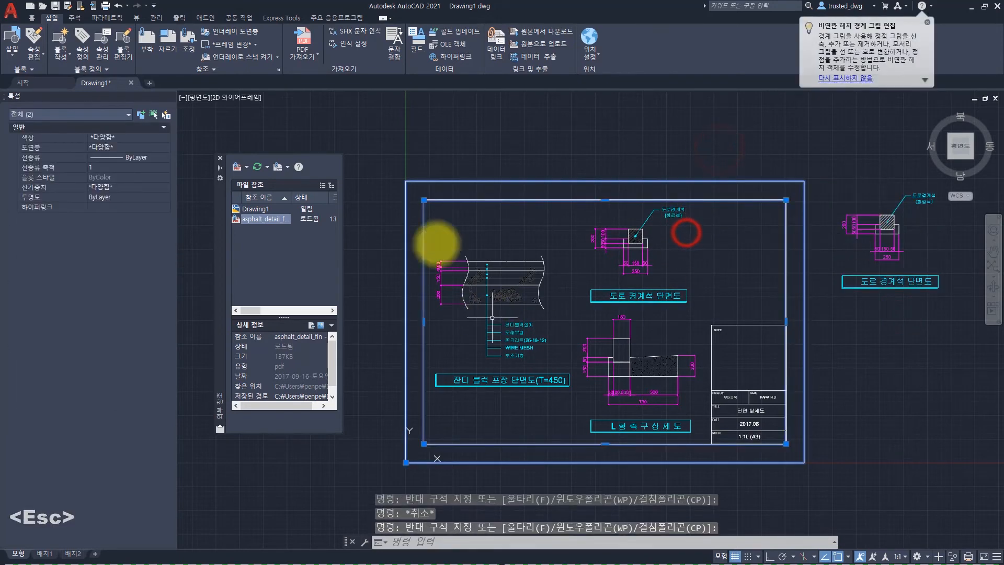
{"action": "key", "text": "Escape"}
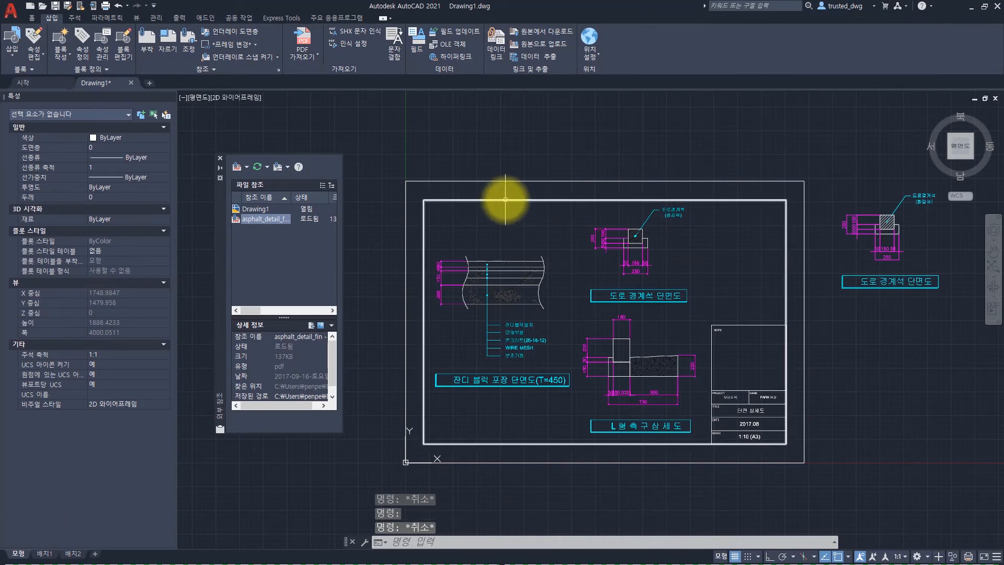
- Erase the imported rectangular frame lying over the PDF underlay's border
{"action": "left_click", "coordinate": [501, 200]}
{"action": "type", "text": "e"}
{"action": "key", "text": "space"}
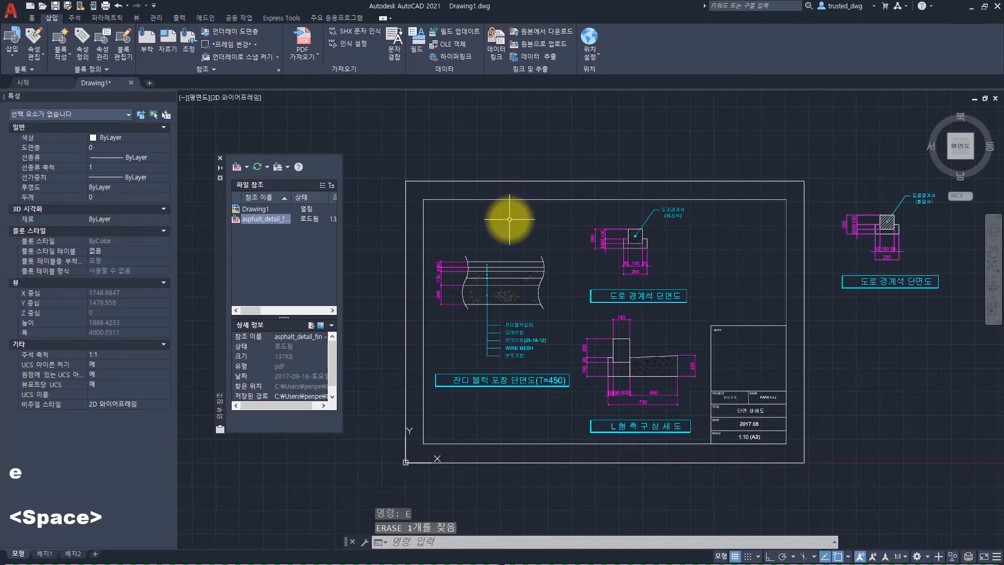
{"action": "key", "text": "Escape"}
{"action": "key", "text": "Escape"}
- Select the PDF underlay to view its editing and import options, leaving the selection cleared
{"action": "left_click", "coordinate": [571, 155]}
{"action": "left_click", "coordinate": [528, 240]}
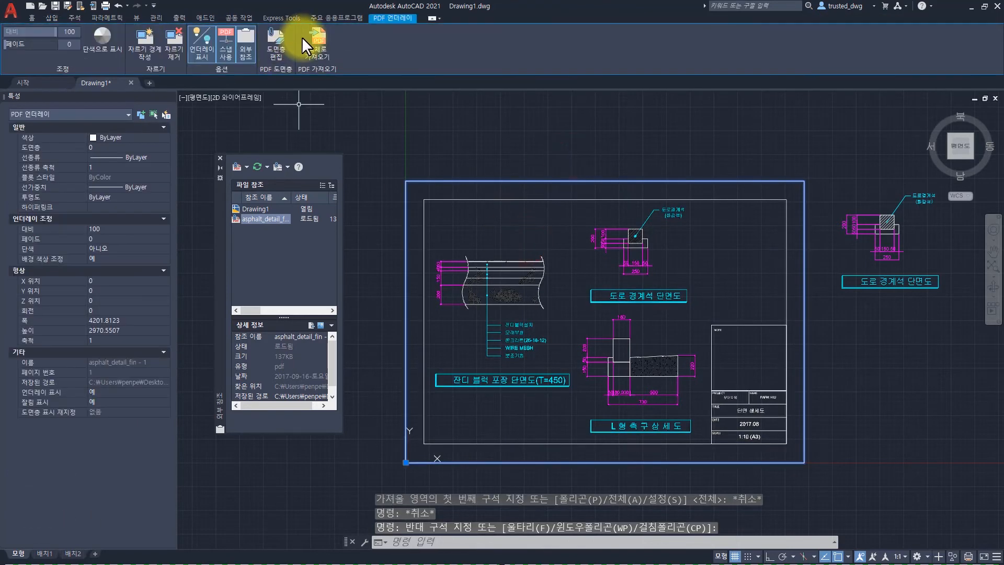
{"action": "key", "text": "Escape"}
{"action": "key", "text": "Escape"}
{"action": "key", "text": "Escape"}
- Run PDFIMPORT on the underlay, importing a polygonal area around the 잔디 블럭 포장 단면도(T=450) detail and detaching the PDF
{"action": "type", "text": "p"}
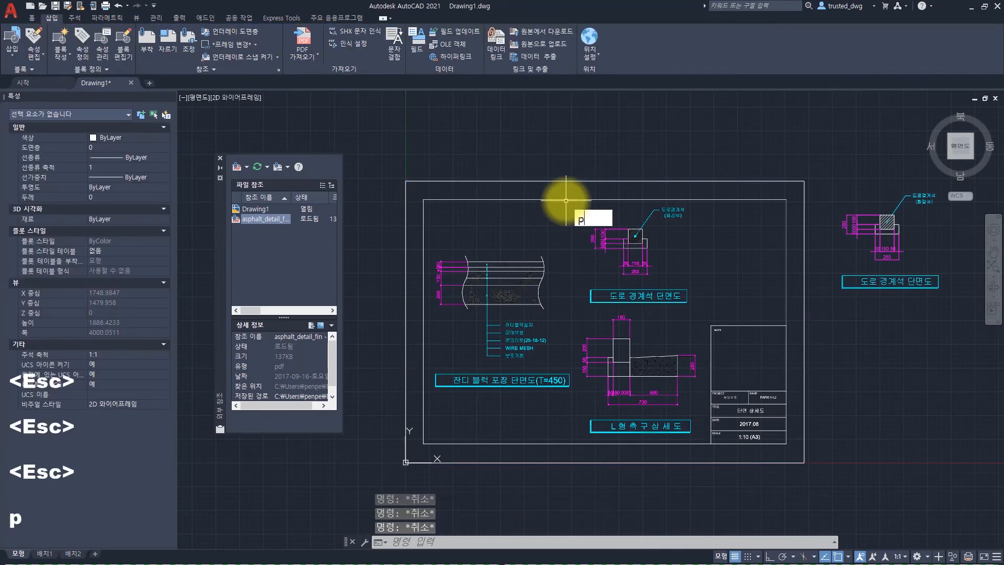
{"action": "type", "text": "dfimpot"}
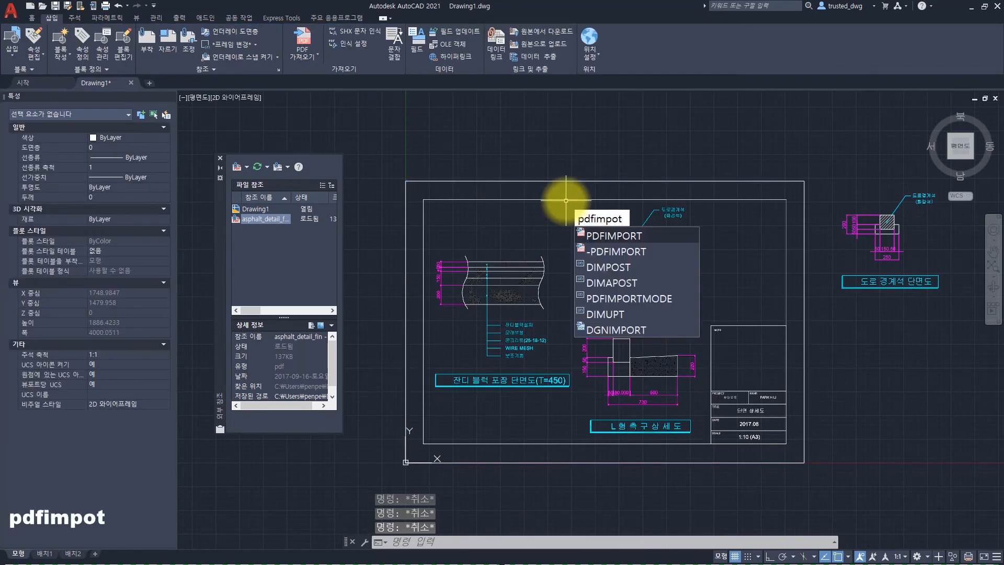
{"action": "key", "text": "space"}
{"action": "left_click", "coordinate": [639, 181]}
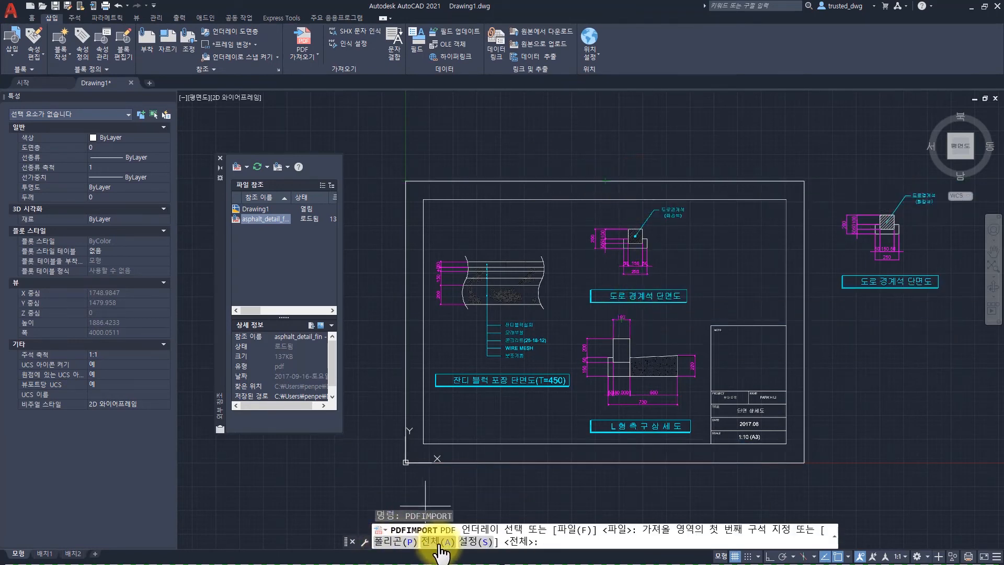
{"action": "left_click", "coordinate": [396, 542]}
{"action": "left_click", "coordinate": [430, 240]}
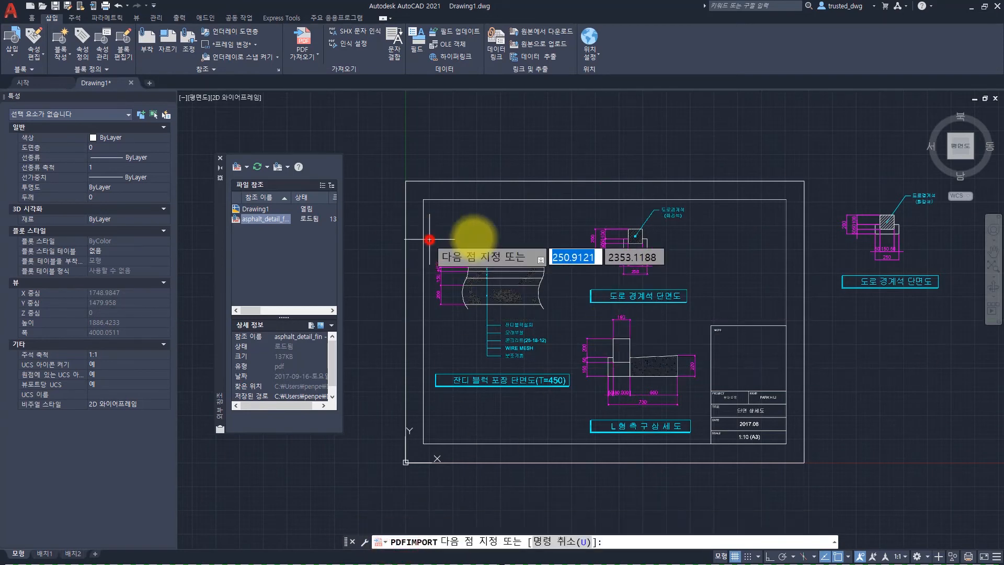
{"action": "left_click", "coordinate": [557, 236]}
{"action": "left_click", "coordinate": [564, 343]}
{"action": "left_click", "coordinate": [585, 390]}
{"action": "left_click", "coordinate": [511, 418]}
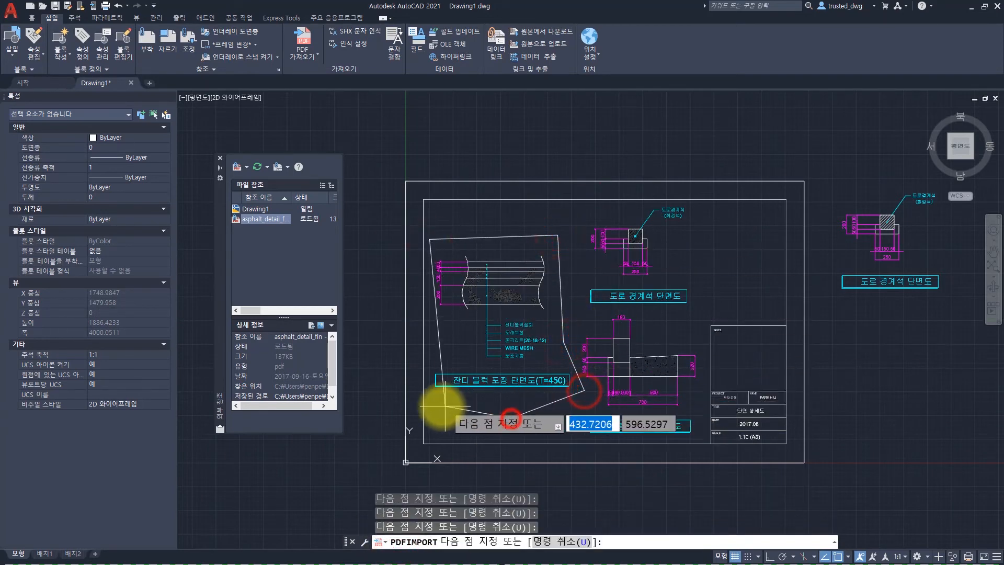
{"action": "left_click", "coordinate": [432, 406]}
{"action": "left_click", "coordinate": [429, 317]}
{"action": "key", "text": "space"}
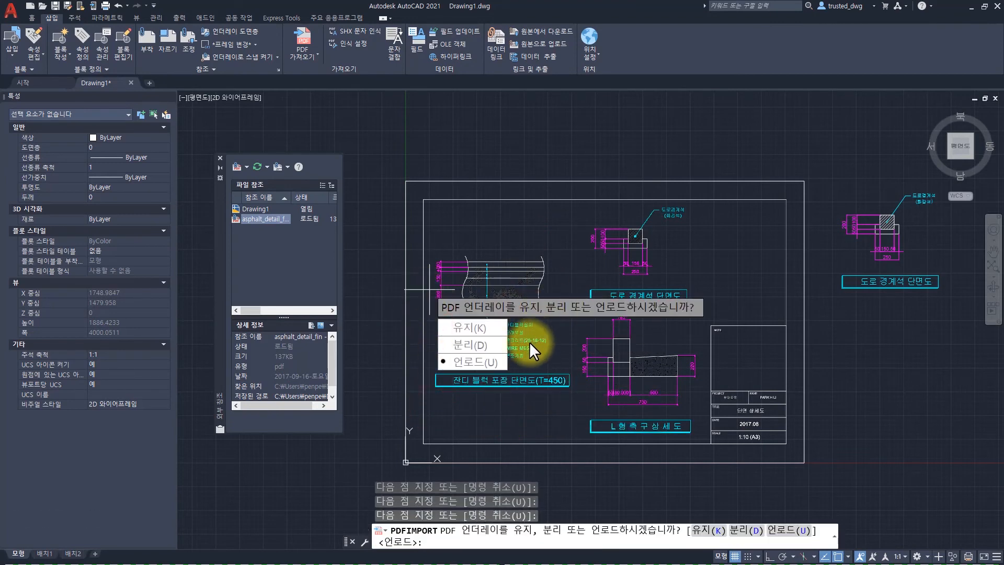
{"action": "left_click", "coordinate": [472, 341]}
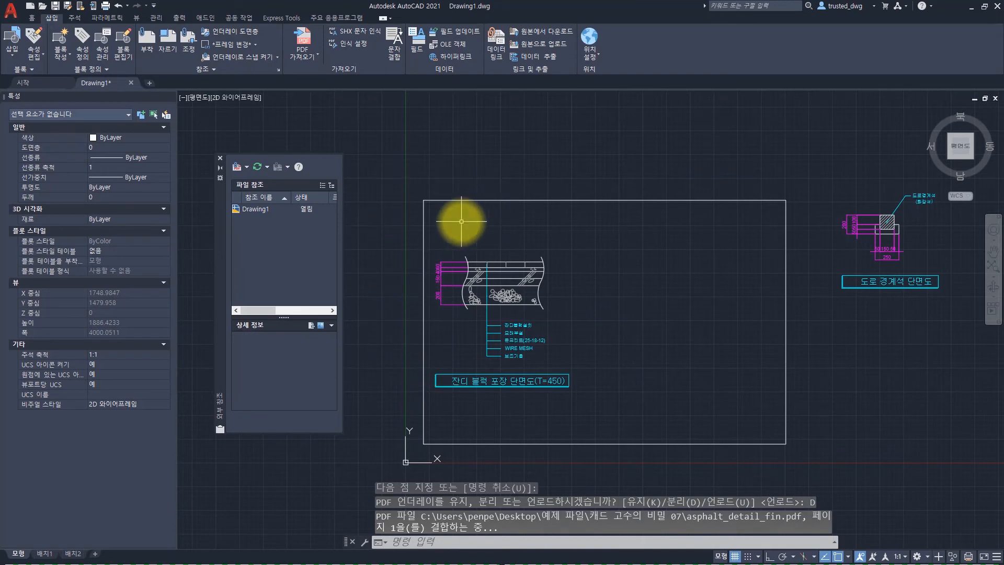
- Check the external references list and undo the polygon-area PDF import
{"action": "left_click", "coordinate": [264, 215]}
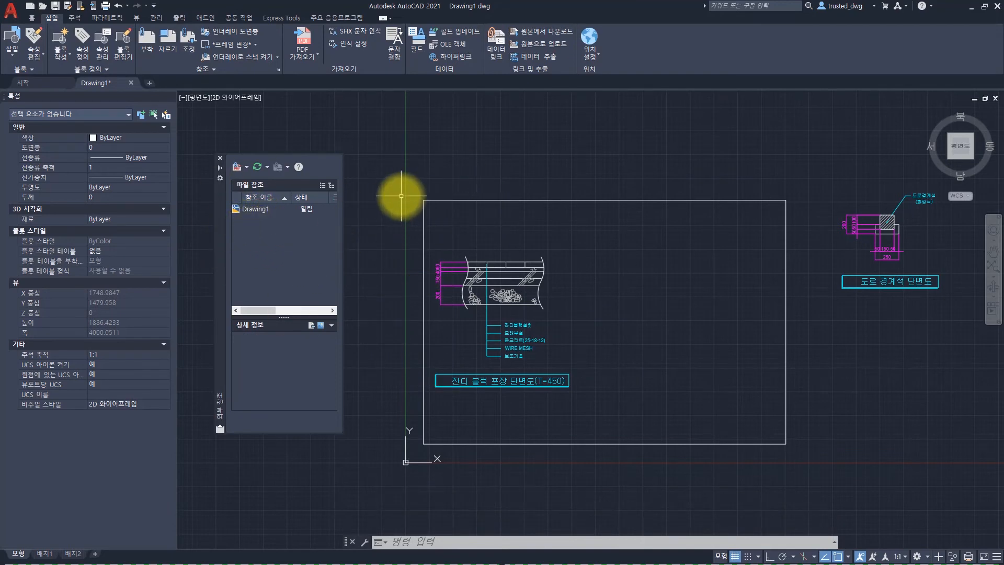
{"action": "key", "text": "ctrl+z"}
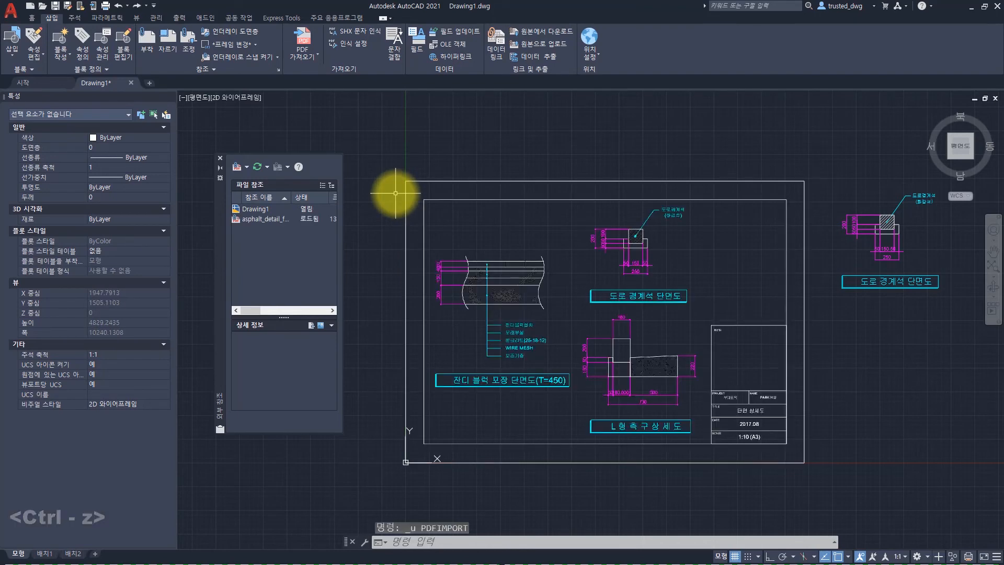
- Import a rectangular area around the 잔디 블럭 포장 단면도(T=450) detail as objects, unload the underlay and check its reference status
{"action": "left_click", "coordinate": [468, 141]}
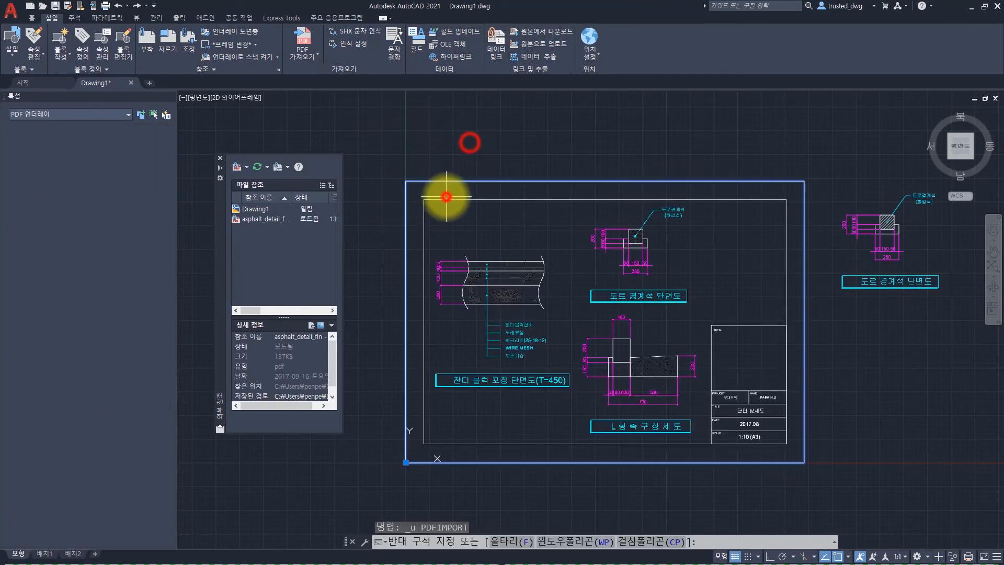
{"action": "left_click", "coordinate": [446, 195]}
{"action": "left_click", "coordinate": [323, 41]}
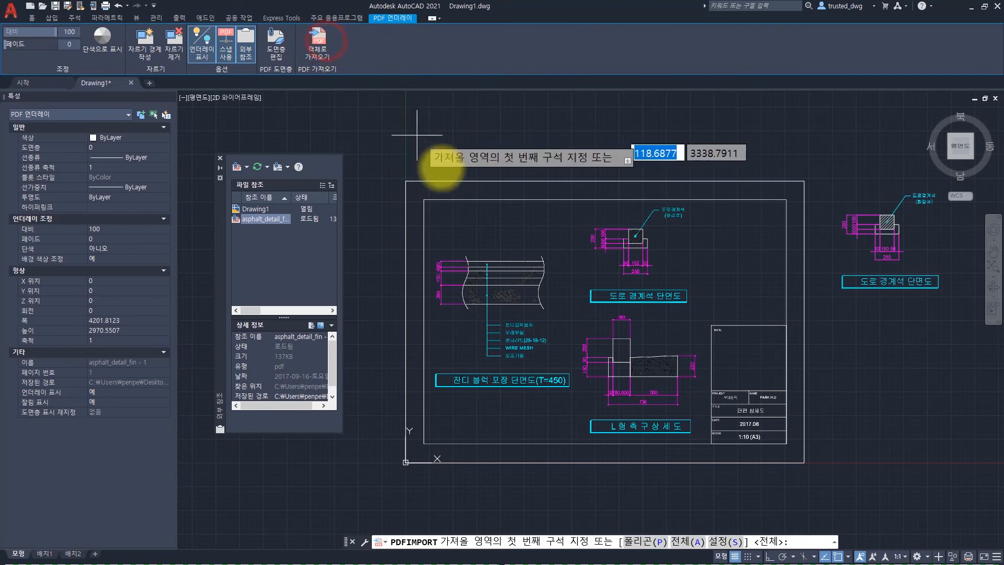
{"action": "left_click", "coordinate": [402, 161]}
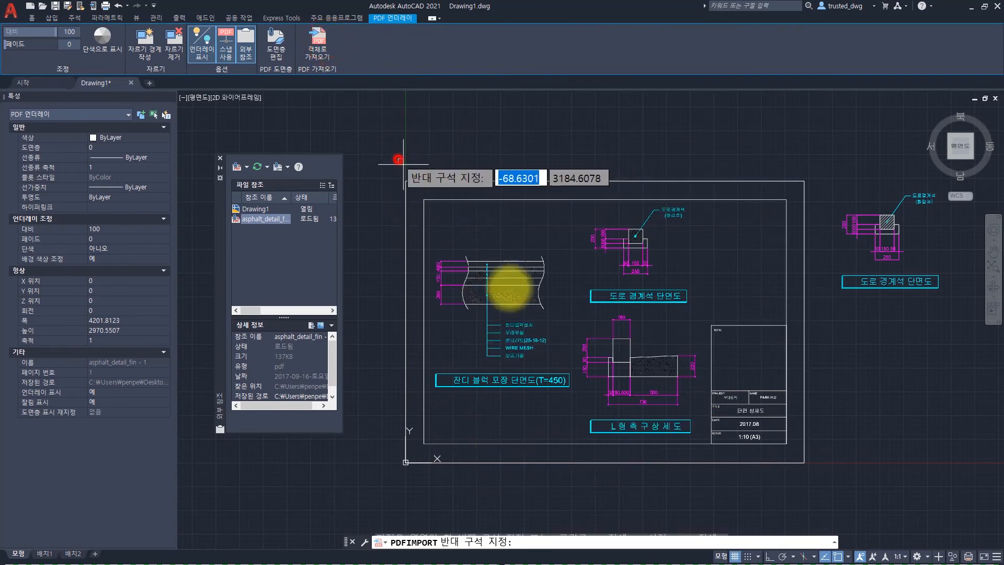
{"action": "left_click", "coordinate": [577, 407]}
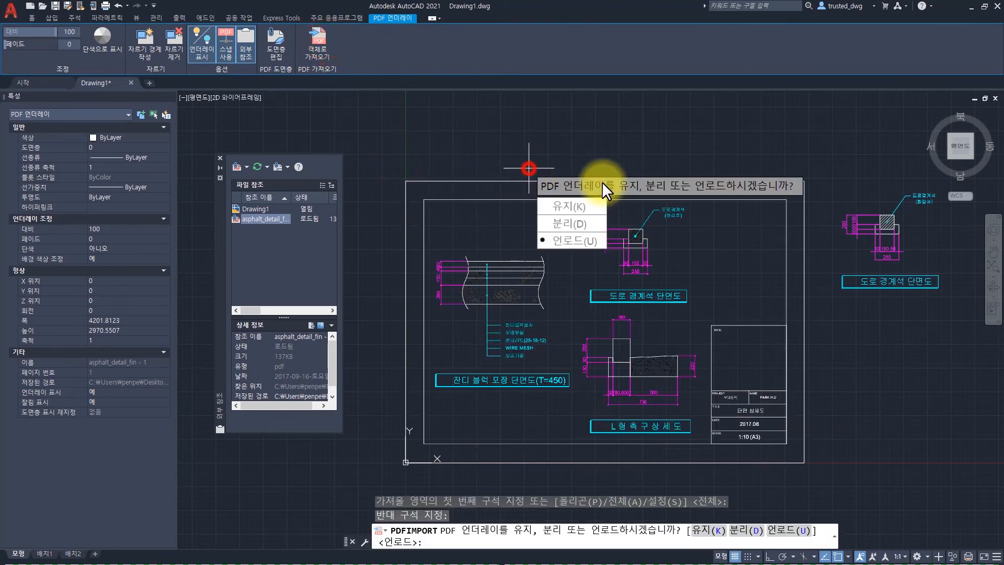
{"action": "left_click", "coordinate": [581, 242]}
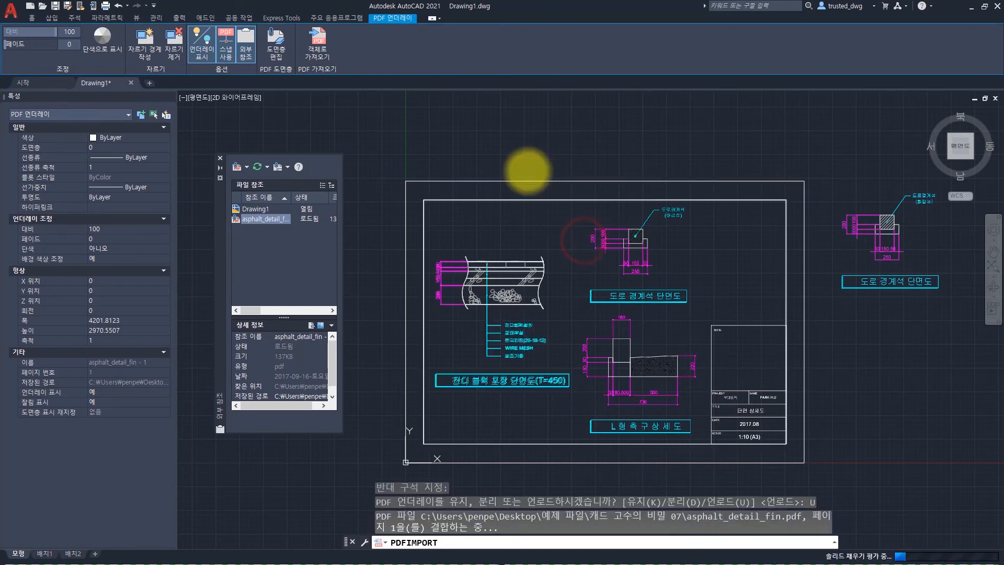
{"action": "left_click", "coordinate": [313, 217]}
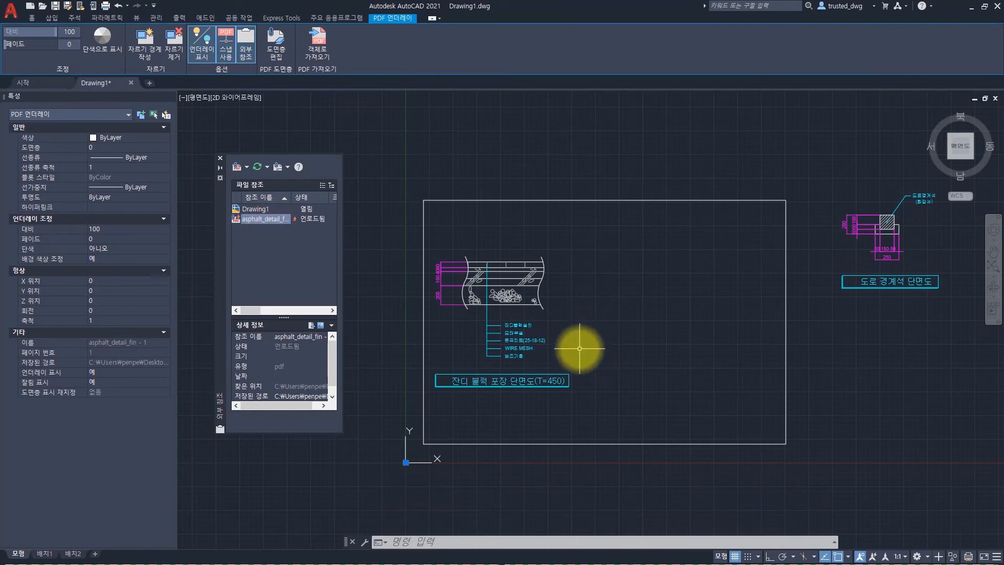
{"action": "key", "text": "Escape"}
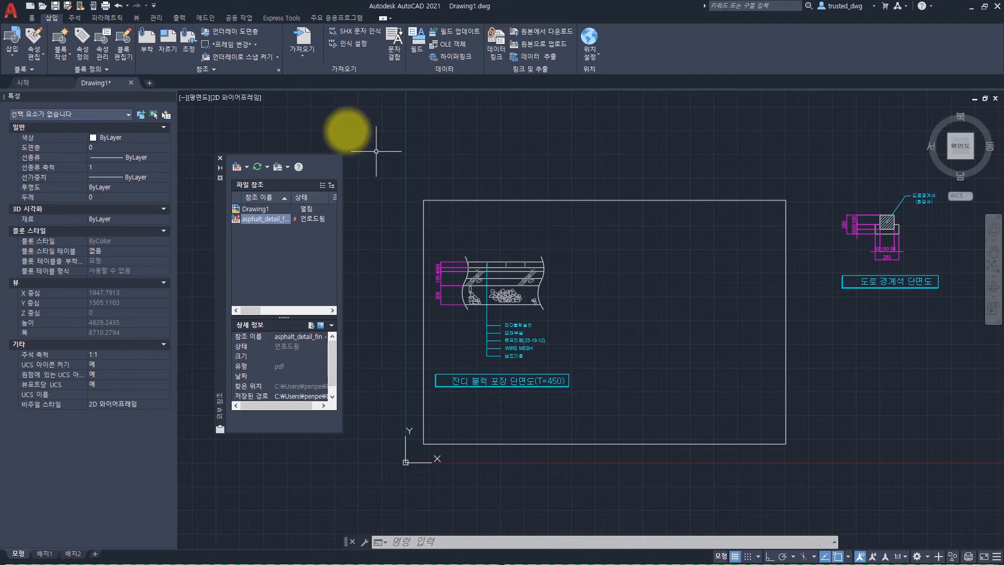
- Review the PDF import command and examine the drawing's list of PDF-prefixed layers
{"action": "left_click", "coordinate": [303, 52]}
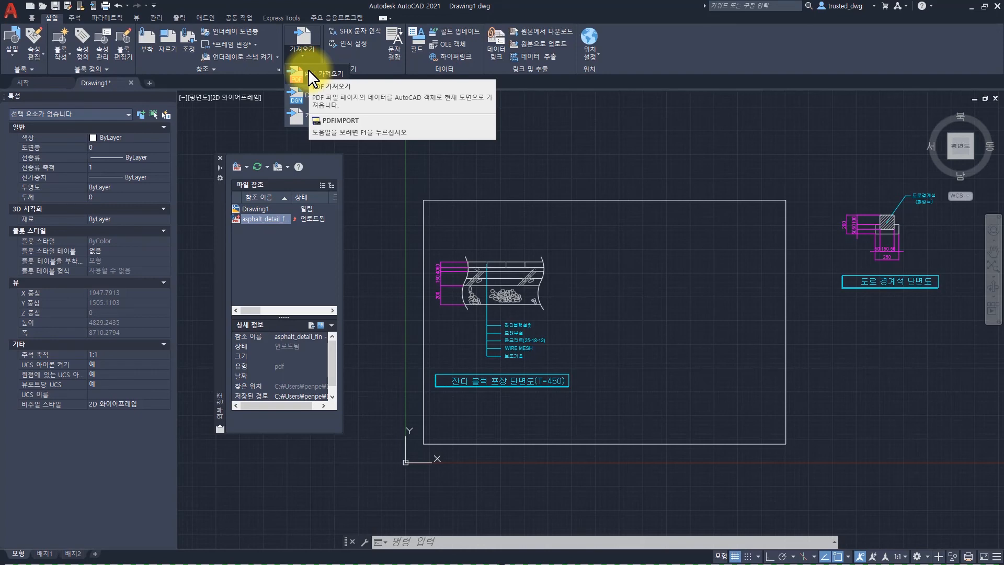
{"action": "left_click", "coordinate": [32, 17]}
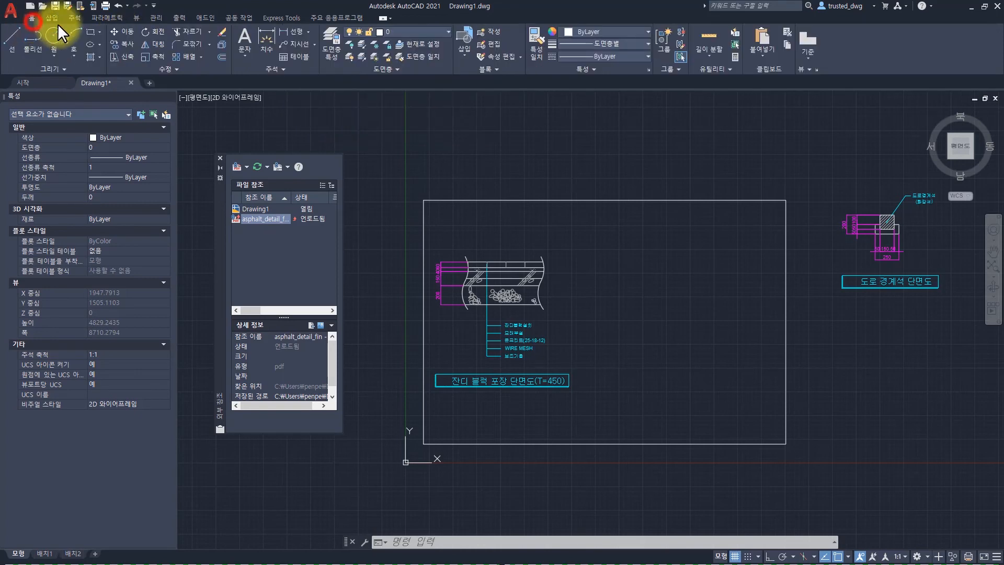
{"action": "left_click", "coordinate": [444, 32]}
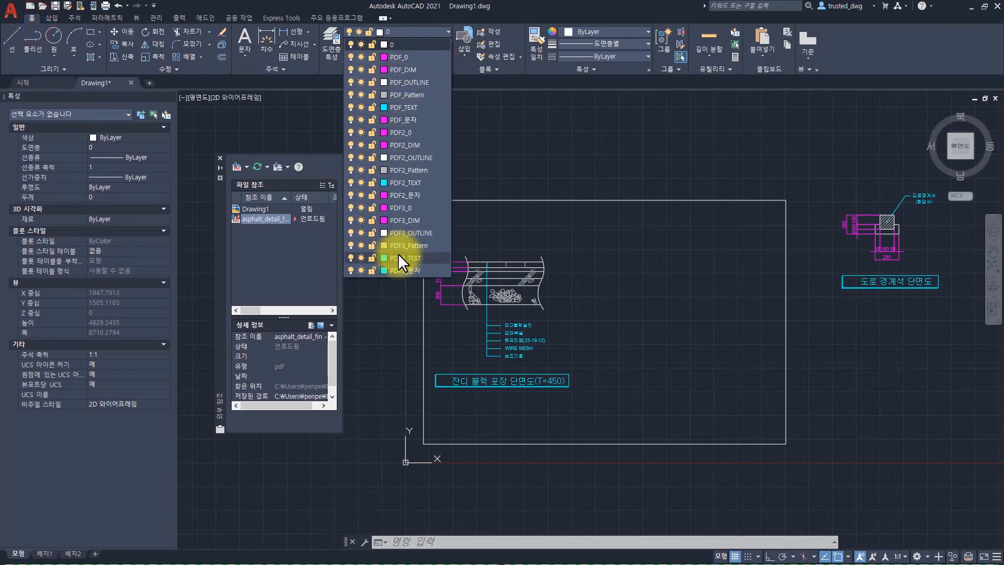
{"action": "left_click", "coordinate": [551, 160]}
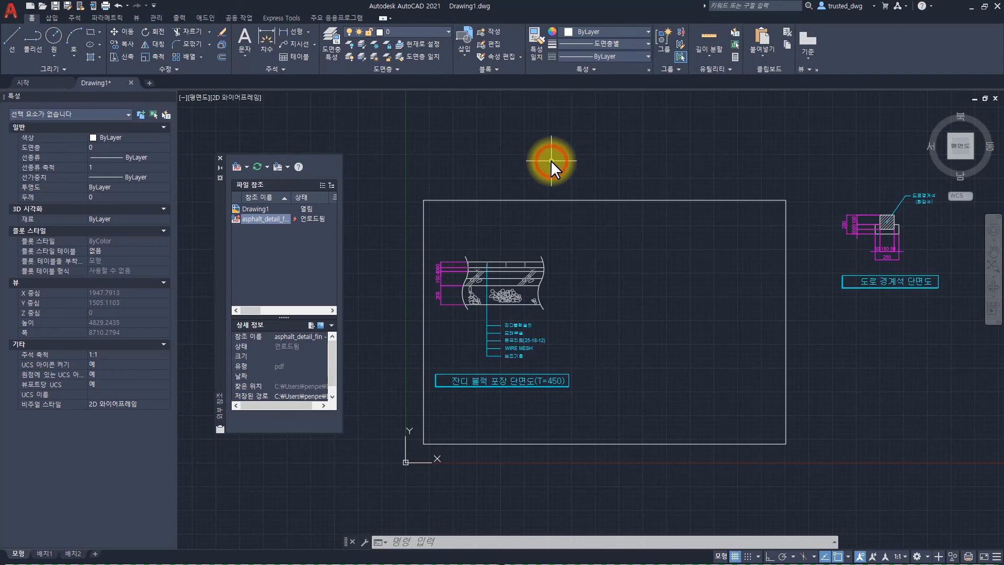
- Switch to File Explorer and open asphalt_detail_fin from the desktop folder 예제 파일 > 캐드 고수의 비밀 07 in Acrobat Reader
{"action": "key", "text": "super+e"}
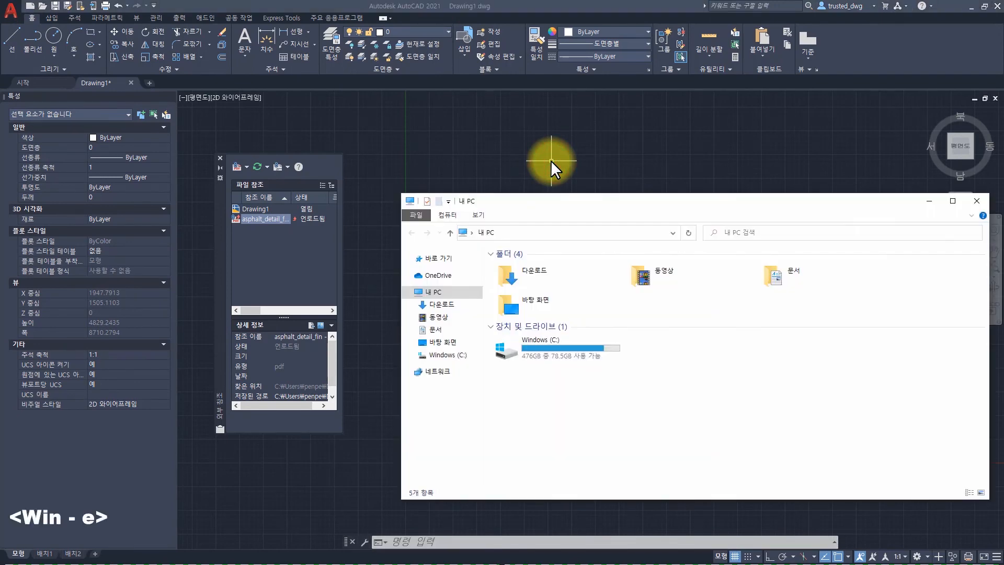
{"action": "left_click", "coordinate": [456, 342]}
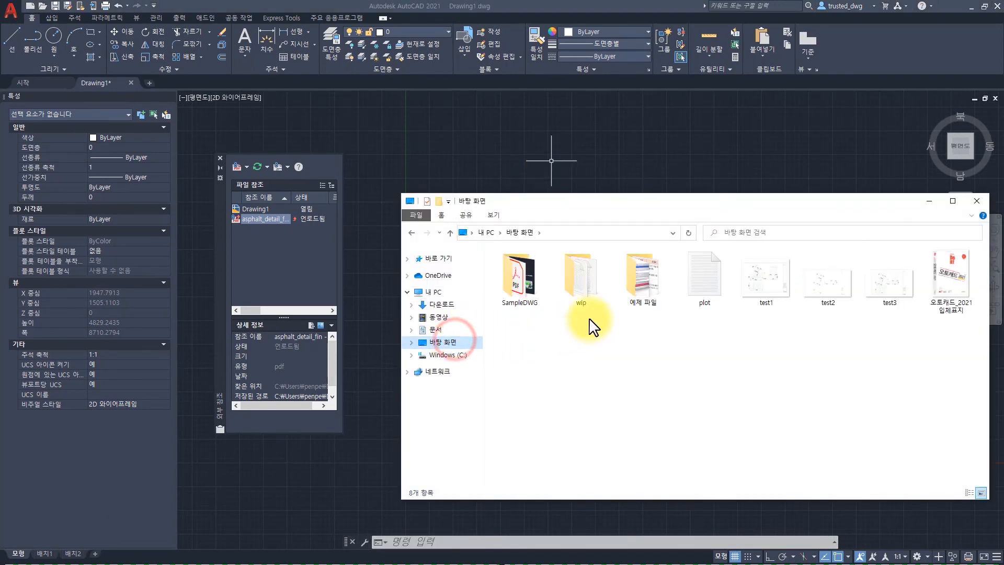
{"action": "double_click", "coordinate": [635, 281]}
{"action": "scroll", "coordinate": [528, 392], "scroll_direction": "down", "scroll_amount": 2}
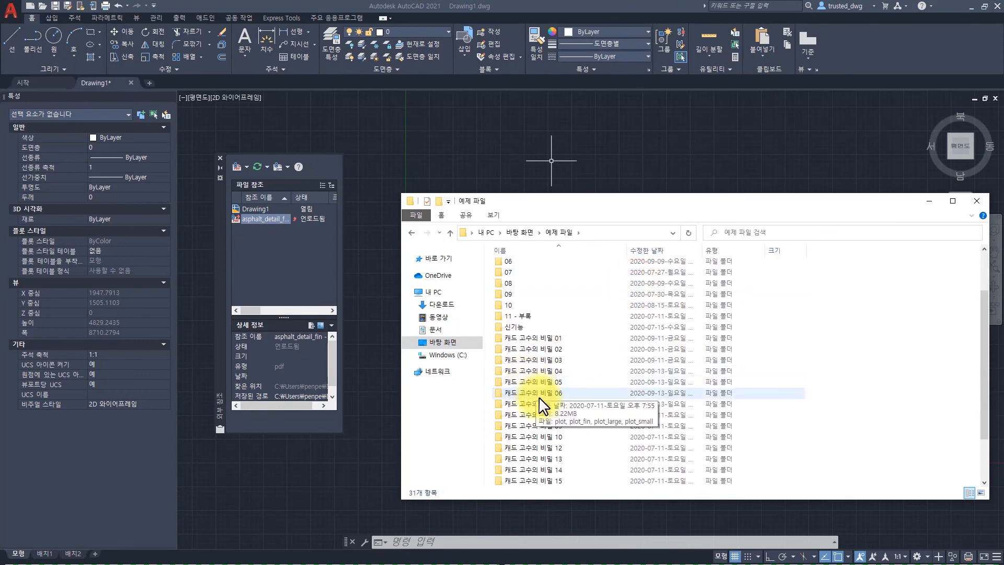
{"action": "left_click", "coordinate": [538, 404]}
{"action": "double_click", "coordinate": [538, 404]}
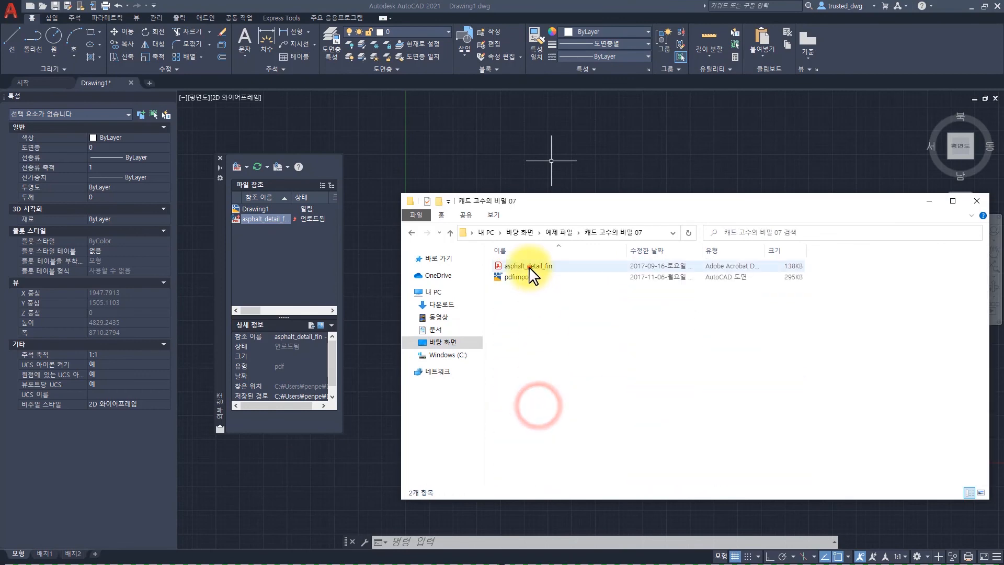
{"action": "double_click", "coordinate": [529, 265]}
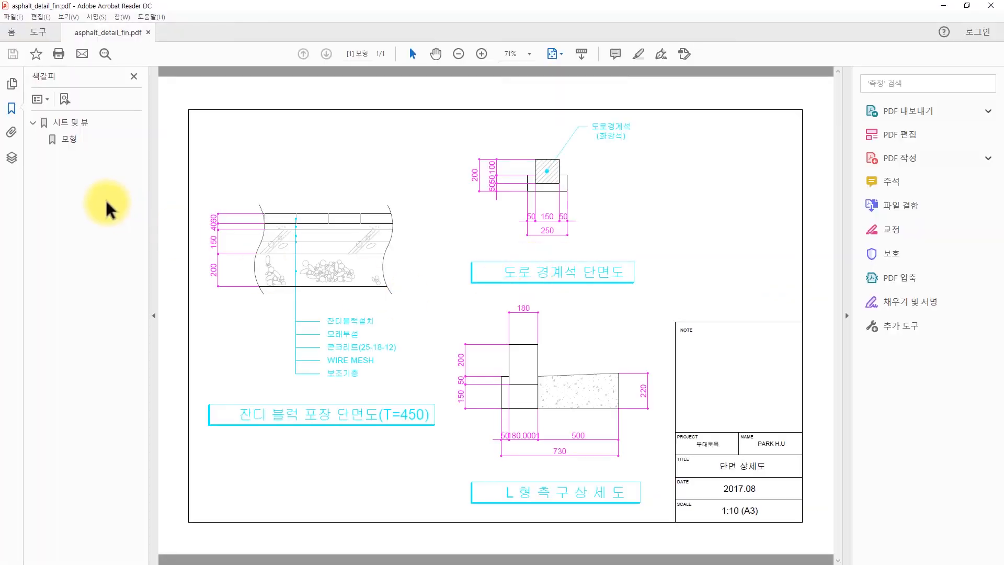
- Show the PDF's layers and toggle TEXT, Pattern and OUTLINE off and on to see what each contains
{"action": "left_click", "coordinate": [13, 156]}
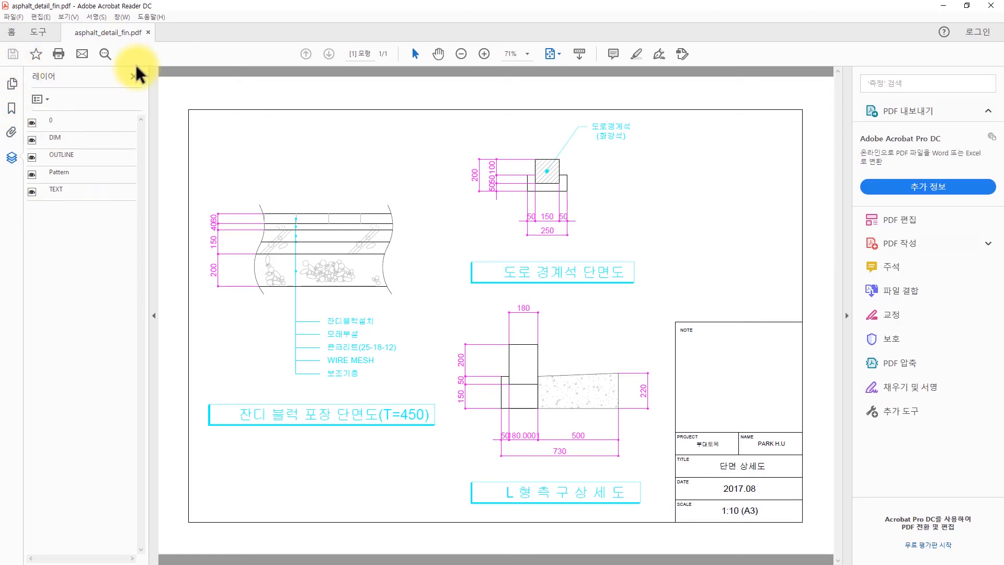
{"action": "double_click", "coordinate": [32, 192]}
{"action": "left_click", "coordinate": [31, 175]}
{"action": "left_click", "coordinate": [30, 174]}
{"action": "left_click", "coordinate": [32, 157]}
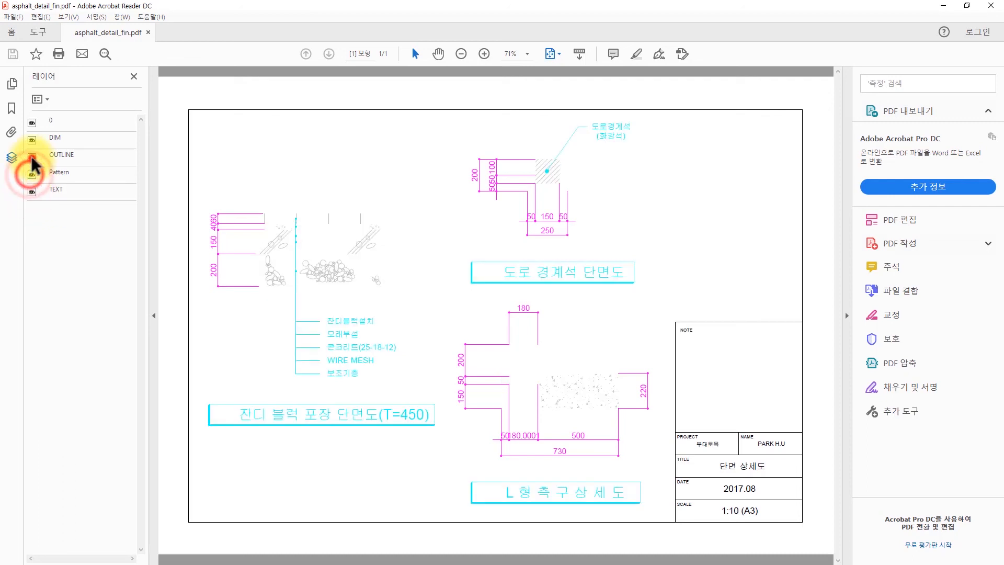
{"action": "left_click", "coordinate": [32, 157]}
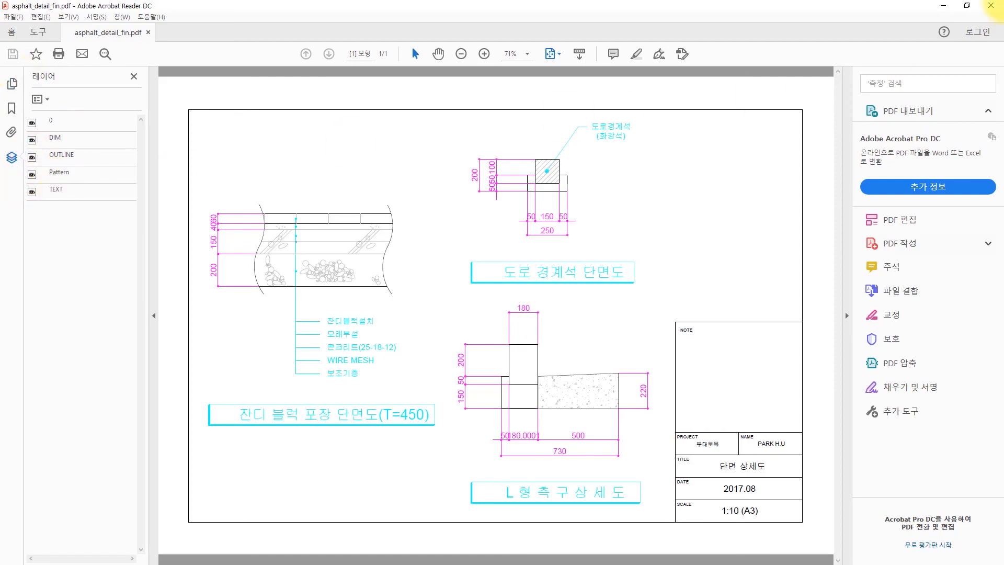
- Return to AutoCAD and compare its layer list with the PDF's layers, keeping layer 0 current
{"action": "left_click", "coordinate": [944, 6]}
{"action": "left_click", "coordinate": [395, 29]}
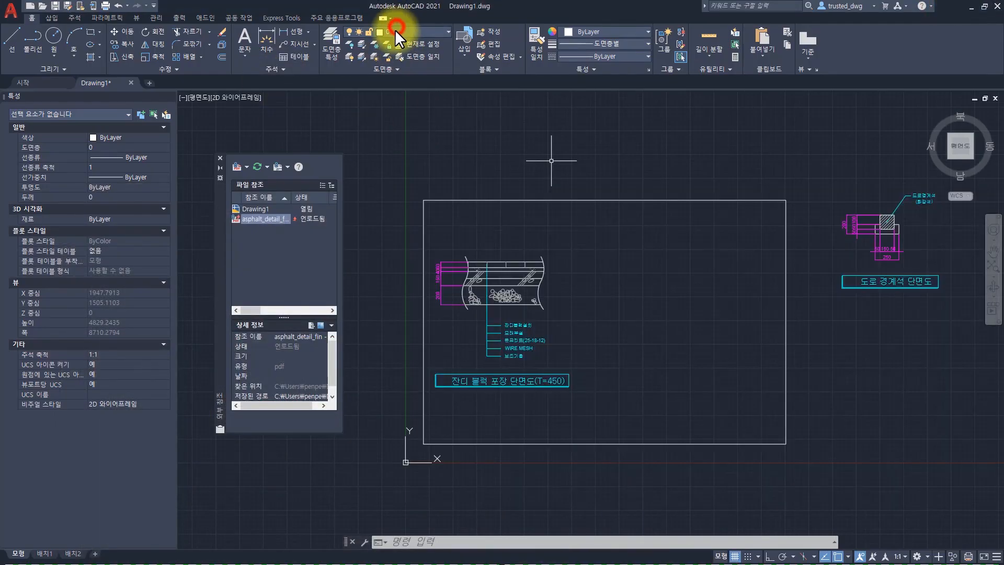
{"action": "left_click", "coordinate": [394, 30]}
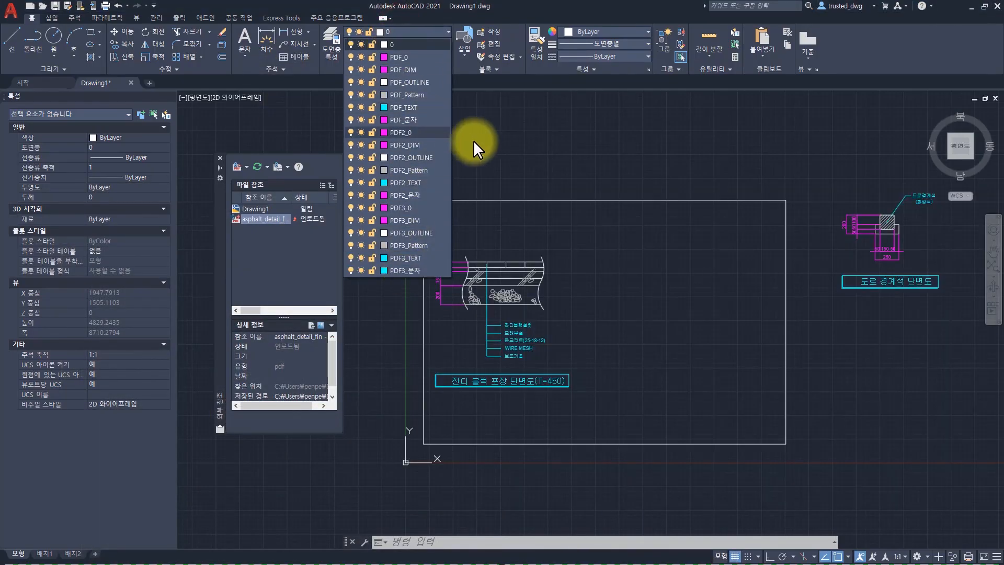
{"action": "left_click", "coordinate": [545, 156]}
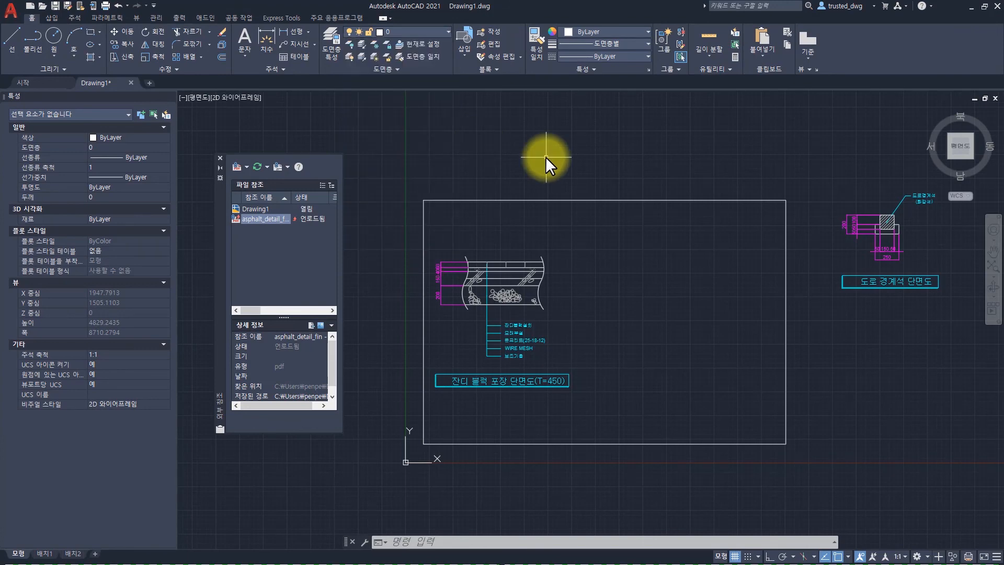